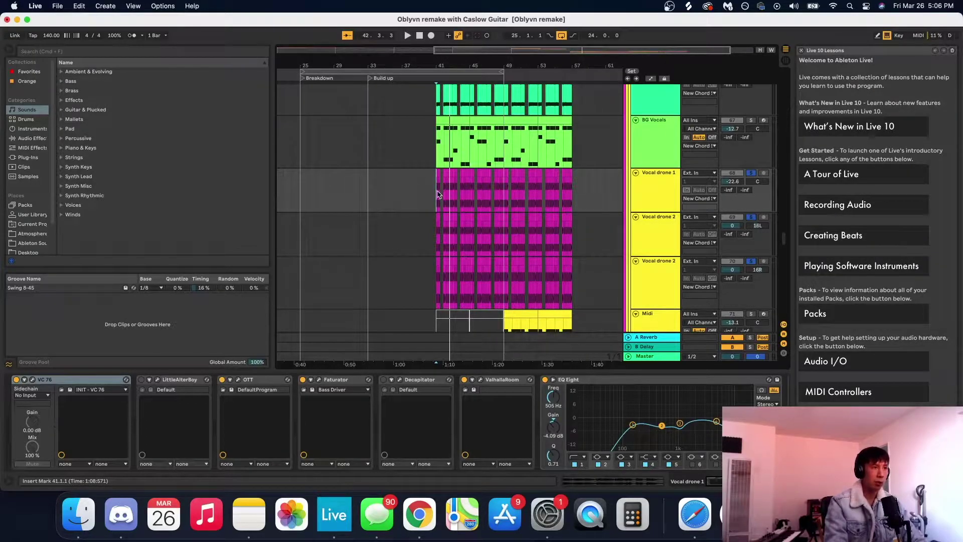
Step: Play back the soloed vocal drone tracks from bar 41 and view the whole arrangement
{"action": "scroll", "coordinate": [435, 195], "scroll_direction": "up", "scroll_amount": 1}
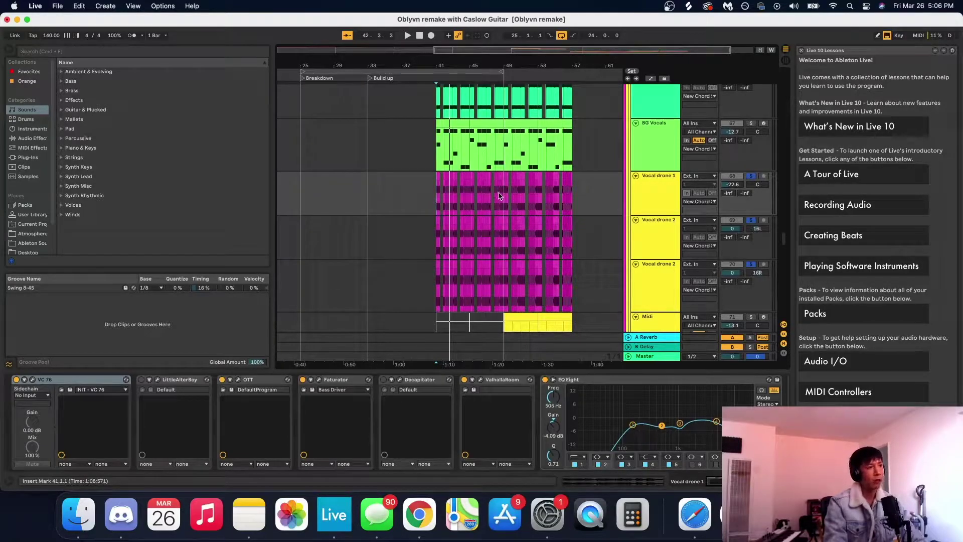
{"action": "key", "text": "space"}
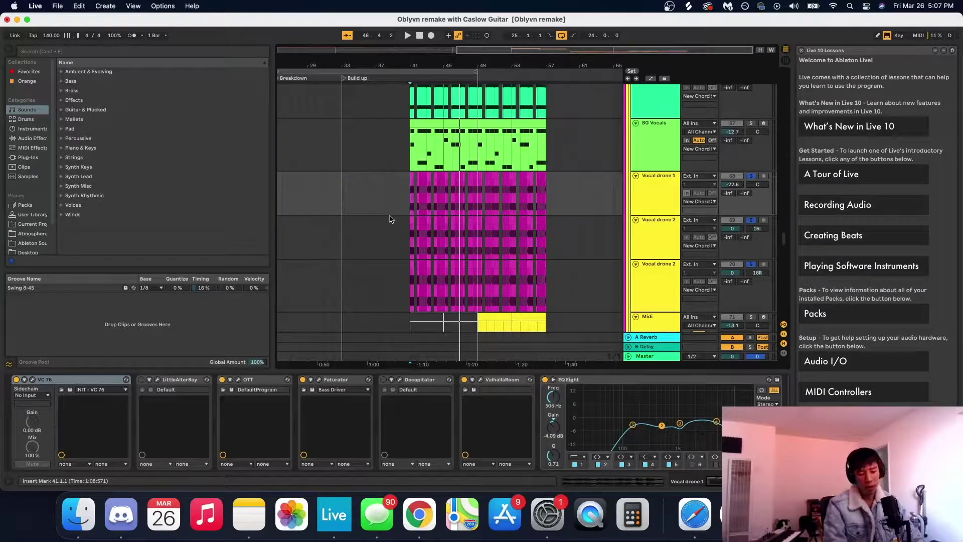
{"action": "key", "text": "minus"}
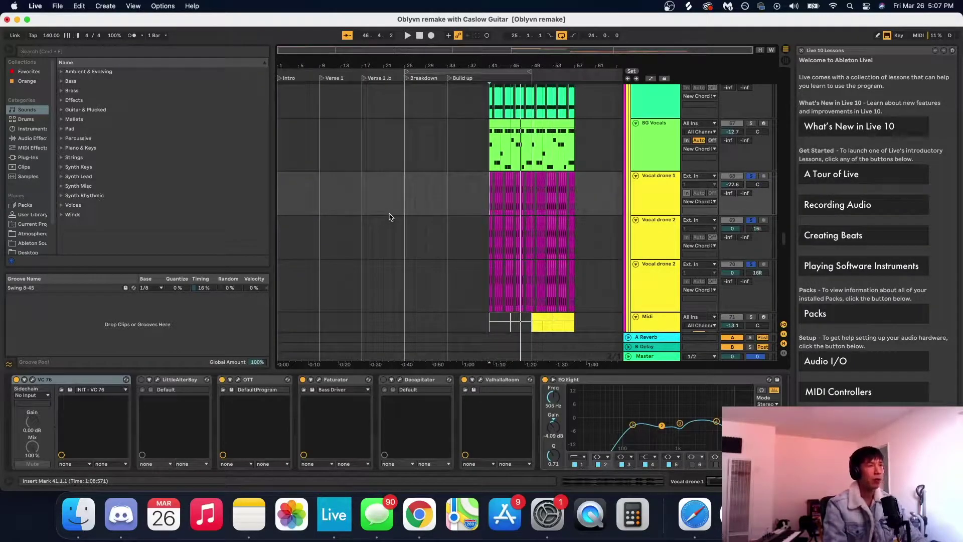
{"action": "key", "text": "plus"}
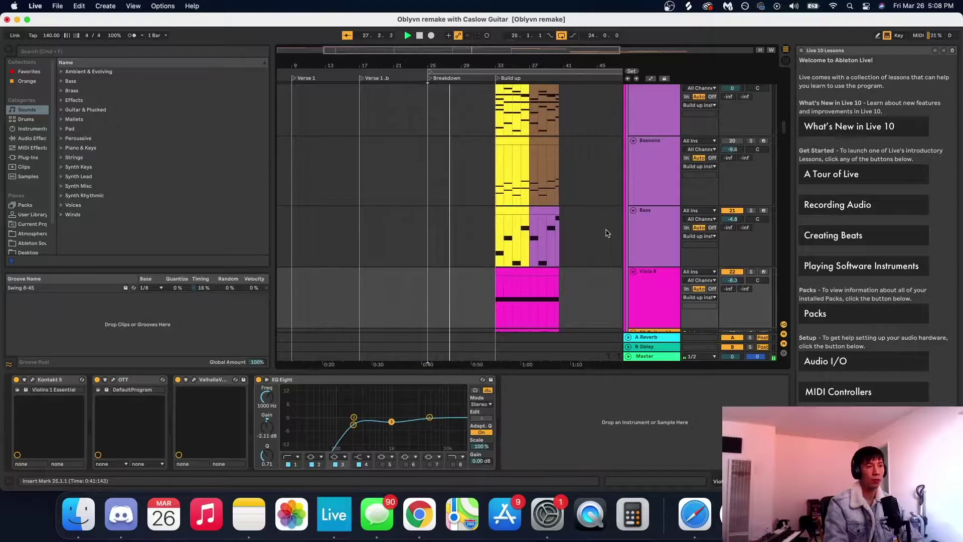
Step: Examine the Breakdown and Build up tracks during playback, from the brass and bass tracks through the percussion, effects and Old Stack groups
{"action": "scroll", "coordinate": [605, 221], "scroll_direction": "up", "scroll_amount": 2}
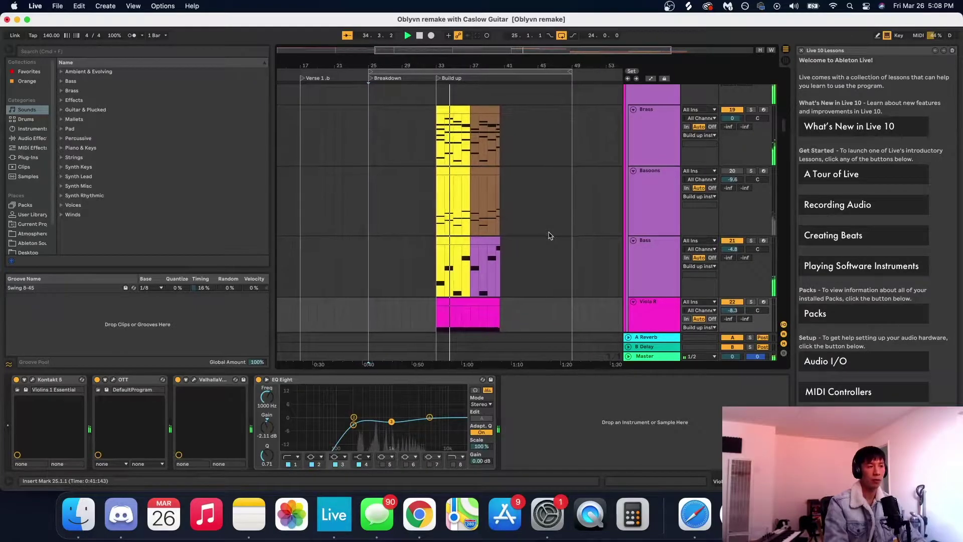
{"action": "scroll", "coordinate": [549, 235], "scroll_direction": "down", "scroll_amount": 5}
{"action": "scroll", "coordinate": [552, 232], "scroll_direction": "down", "scroll_amount": 10}
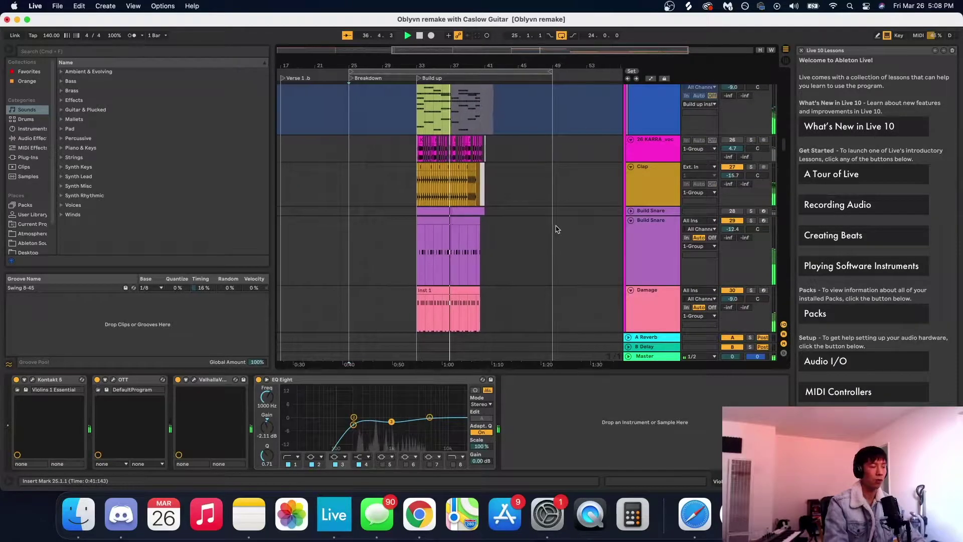
{"action": "scroll", "coordinate": [555, 230], "scroll_direction": "down", "scroll_amount": 8}
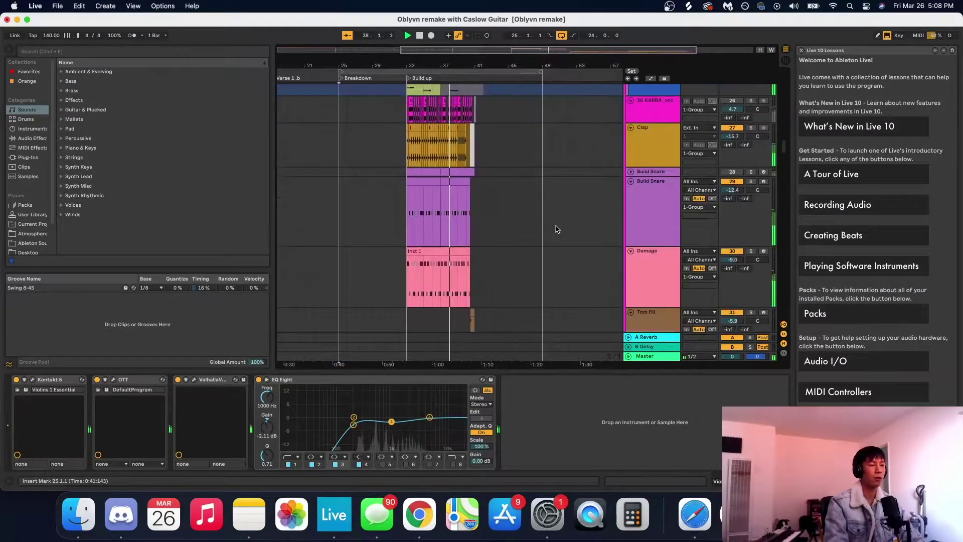
{"action": "scroll", "coordinate": [556, 230], "scroll_direction": "down", "scroll_amount": 9}
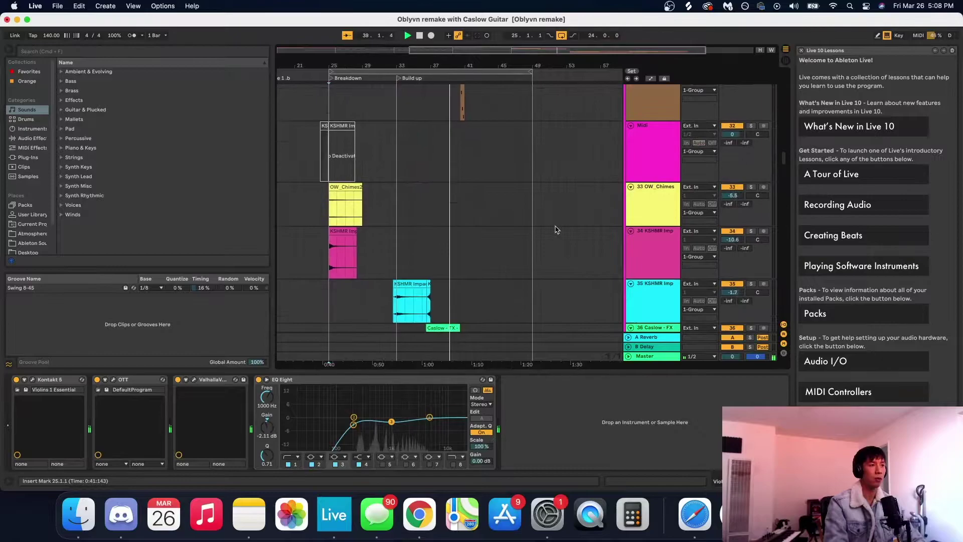
{"action": "scroll", "coordinate": [556, 229], "scroll_direction": "down", "scroll_amount": 8}
{"action": "scroll", "coordinate": [559, 228], "scroll_direction": "up", "scroll_amount": 10}
{"action": "scroll", "coordinate": [557, 233], "scroll_direction": "down", "scroll_amount": 20}
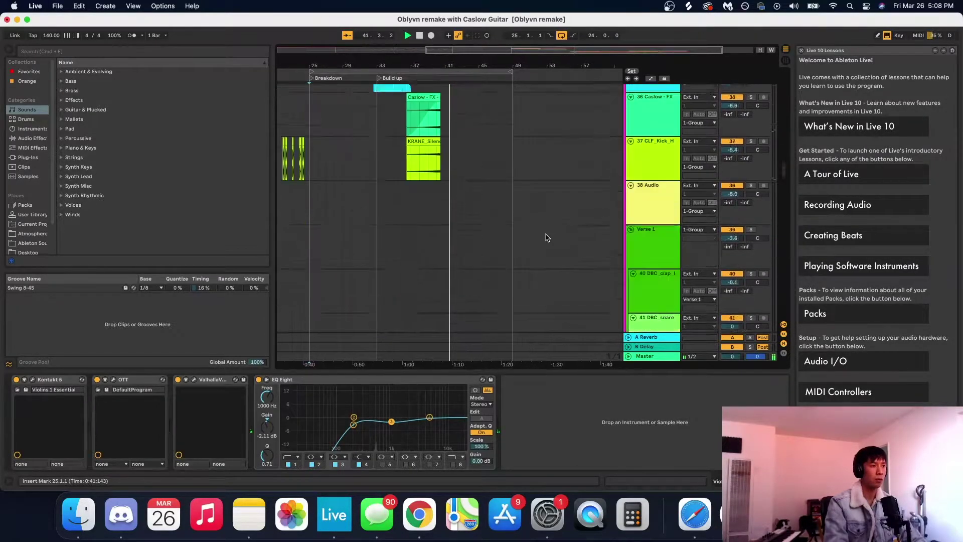
{"action": "scroll", "coordinate": [541, 242], "scroll_direction": "down", "scroll_amount": 15}
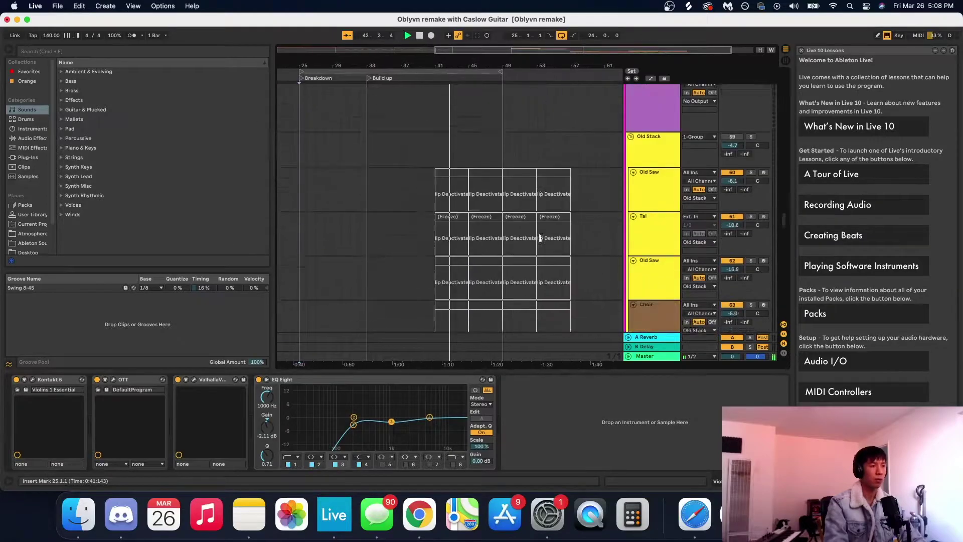
{"action": "scroll", "coordinate": [541, 241], "scroll_direction": "down", "scroll_amount": 5}
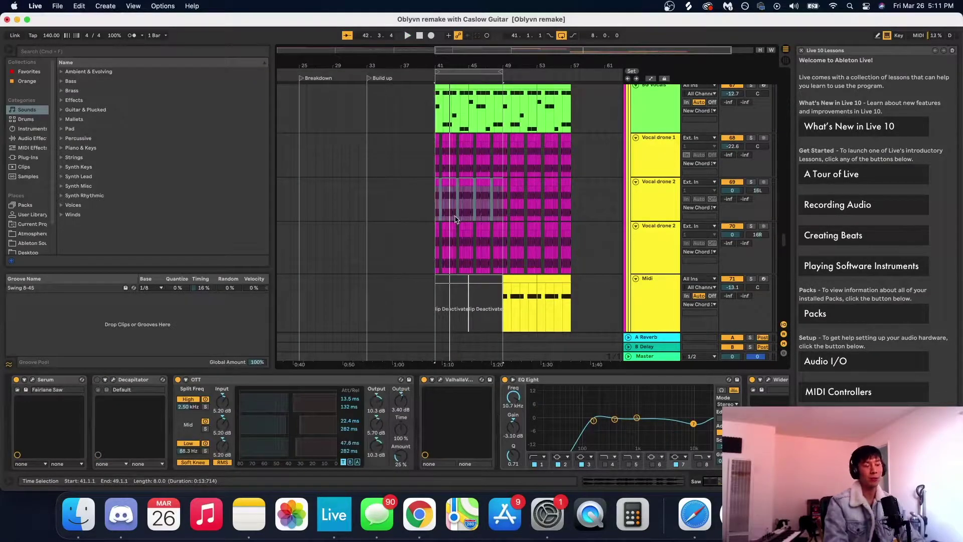
Step: Mute Vocal drone 1 and both Vocal drone 2 tracks, and play bars 41 to 49 without them
{"action": "scroll", "coordinate": [455, 220], "scroll_direction": "up", "scroll_amount": 1}
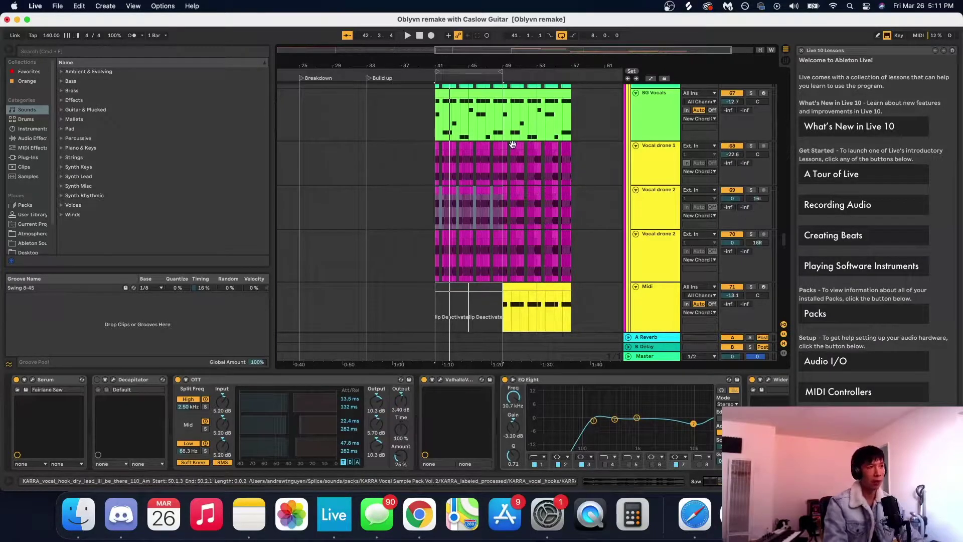
{"action": "scroll", "coordinate": [507, 150], "scroll_direction": "down", "scroll_amount": 2}
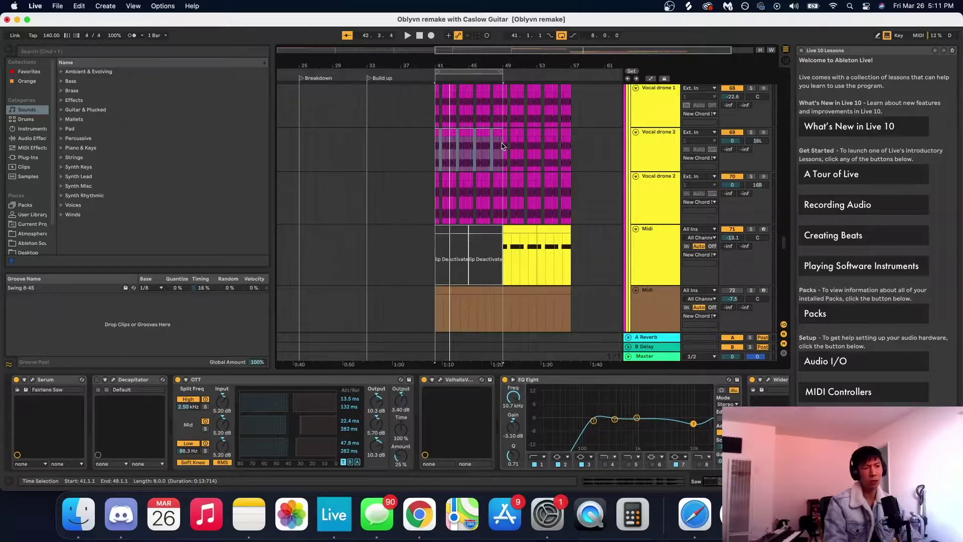
{"action": "scroll", "coordinate": [500, 178], "scroll_direction": "up", "scroll_amount": 1}
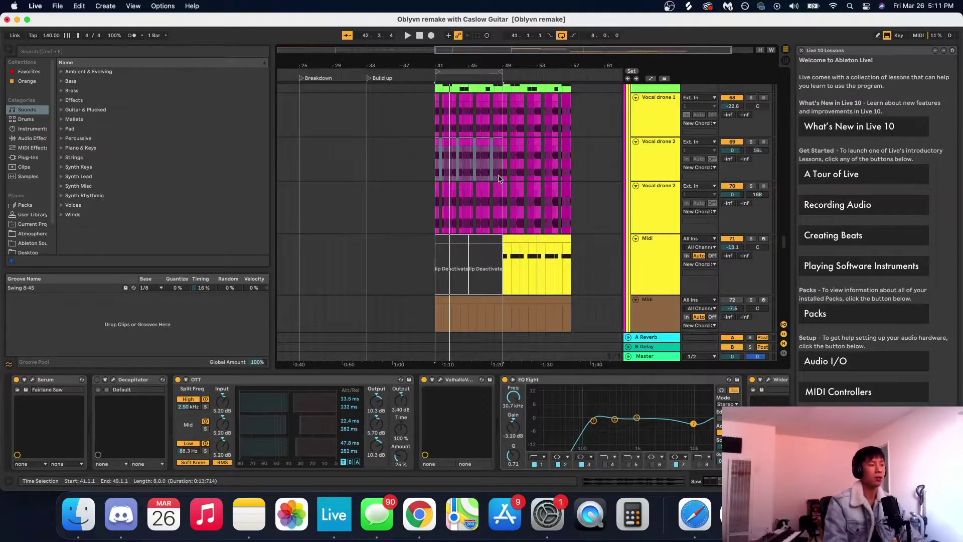
{"action": "scroll", "coordinate": [498, 179], "scroll_direction": "up", "scroll_amount": 3}
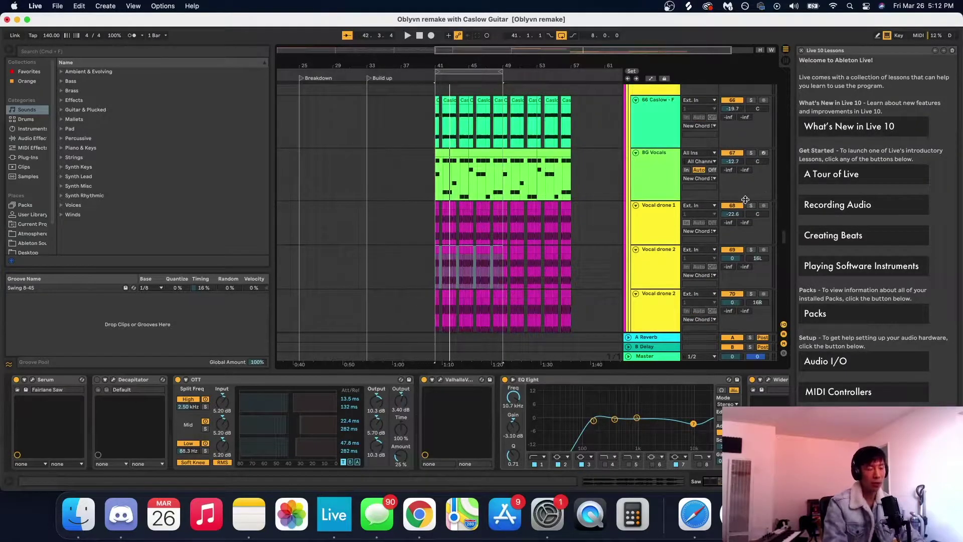
{"action": "left_click", "coordinate": [732, 206]}
{"action": "left_click", "coordinate": [732, 249]}
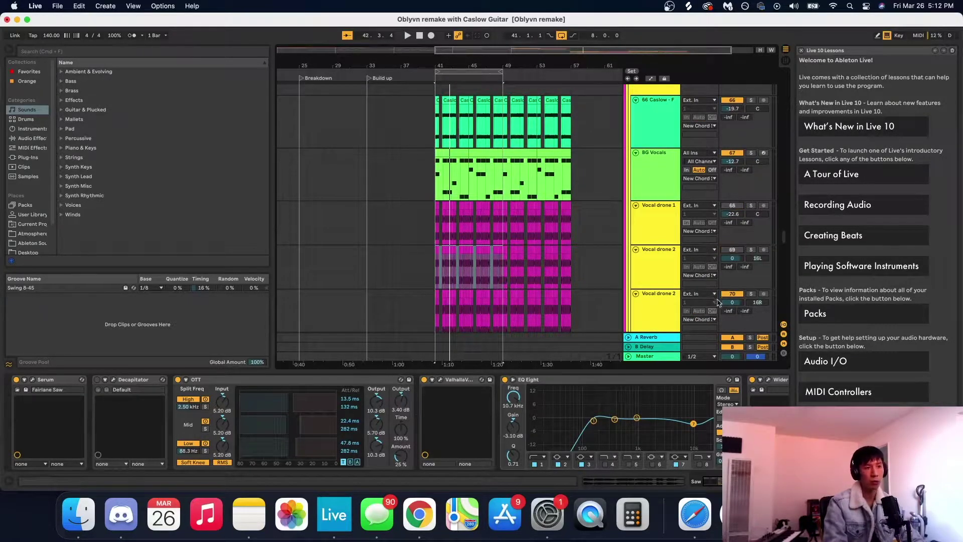
{"action": "left_click", "coordinate": [733, 294]}
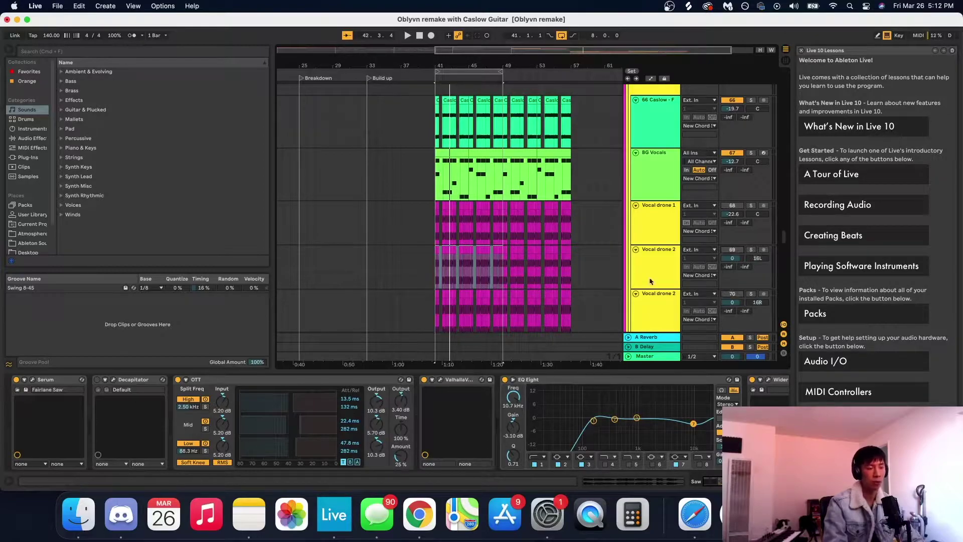
{"action": "scroll", "coordinate": [677, 275], "scroll_direction": "down", "scroll_amount": 1}
{"action": "key", "text": "space"}
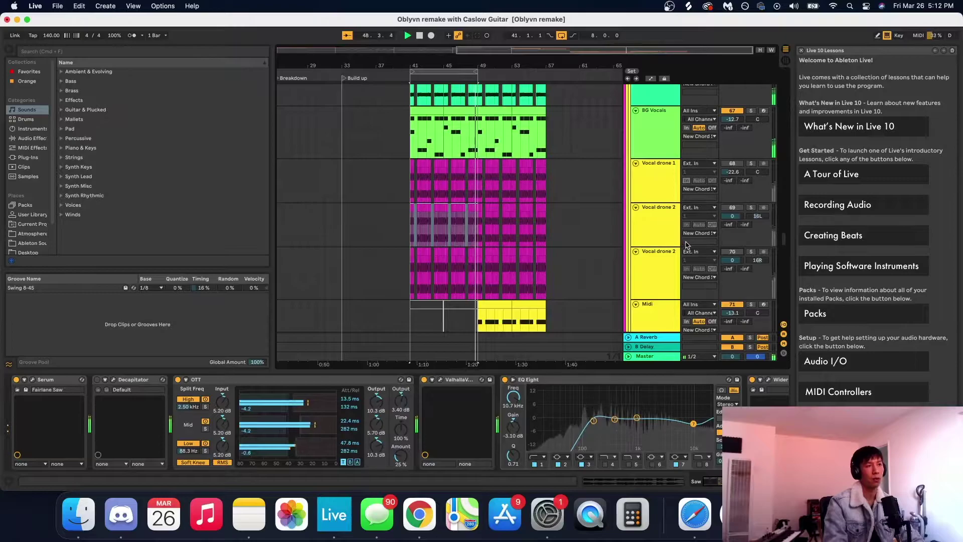
{"action": "key", "text": "space"}
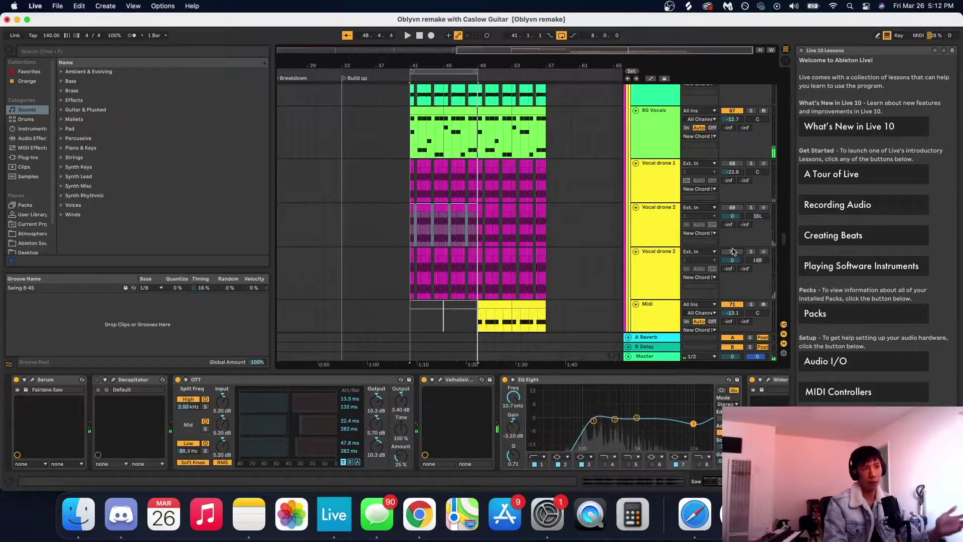
Step: Unmute all three vocal drone tracks and play bars 41 to 49 again for comparison
{"action": "left_click", "coordinate": [734, 252]}
{"action": "left_click", "coordinate": [732, 207]}
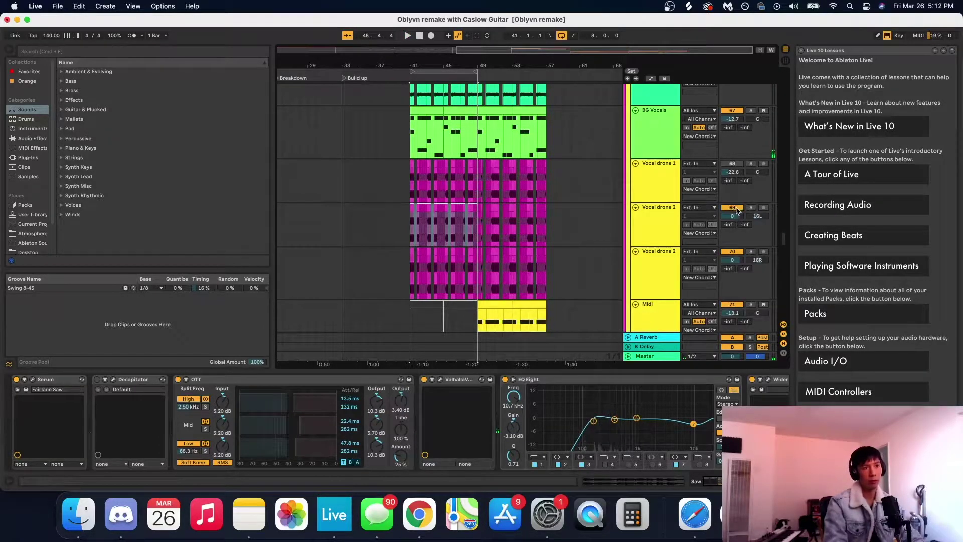
{"action": "key", "text": "space"}
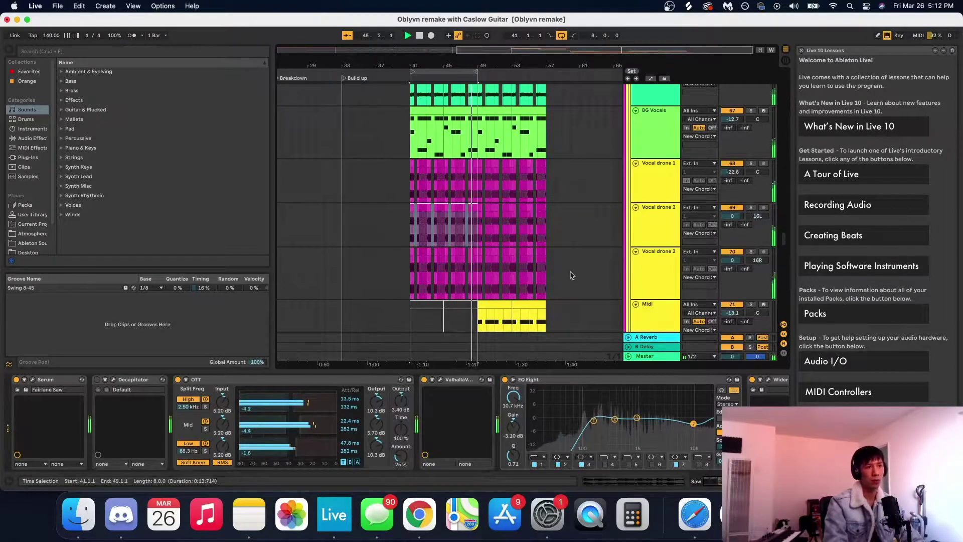
{"action": "key", "text": "space"}
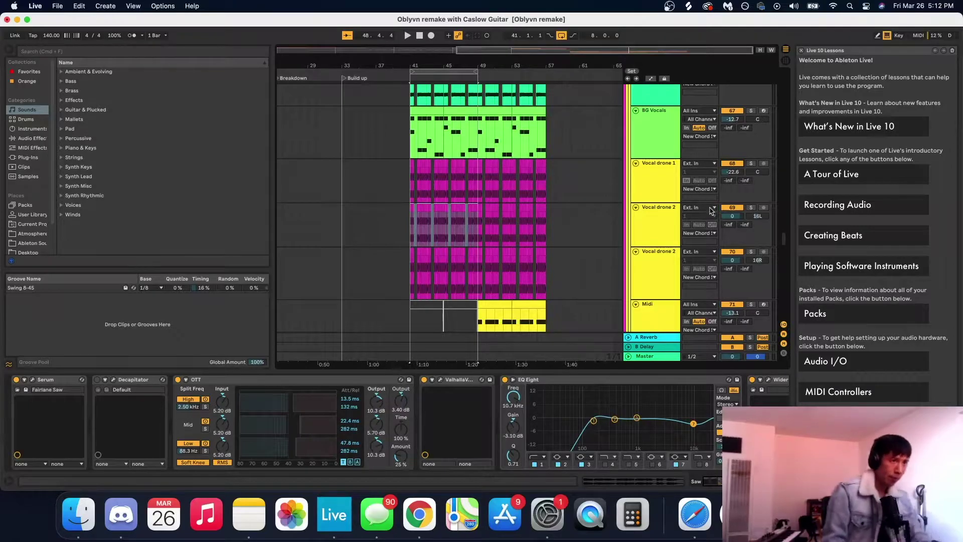
Step: Solo Vocal drone 1 and both Vocal drone 2 tracks, and play them on their own from bar 41
{"action": "left_click", "coordinate": [656, 185]}
{"action": "left_click", "coordinate": [658, 209]}
{"action": "left_click", "coordinate": [661, 266]}
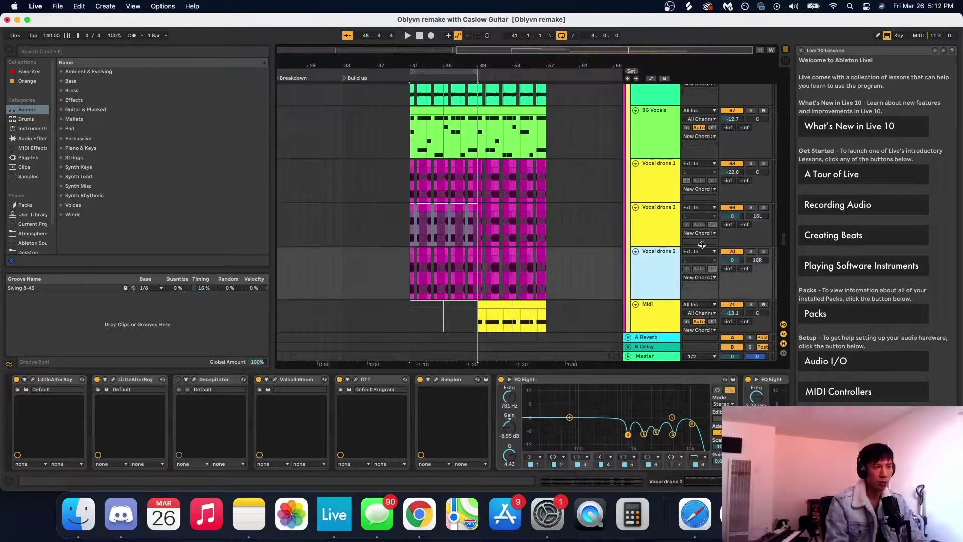
{"action": "left_click", "coordinate": [751, 251]}
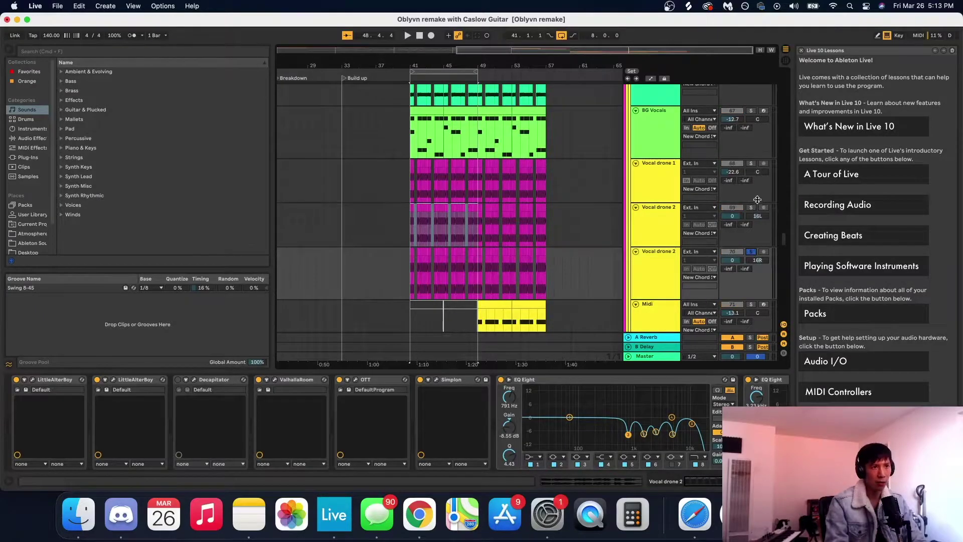
{"action": "left_click", "coordinate": [751, 208]}
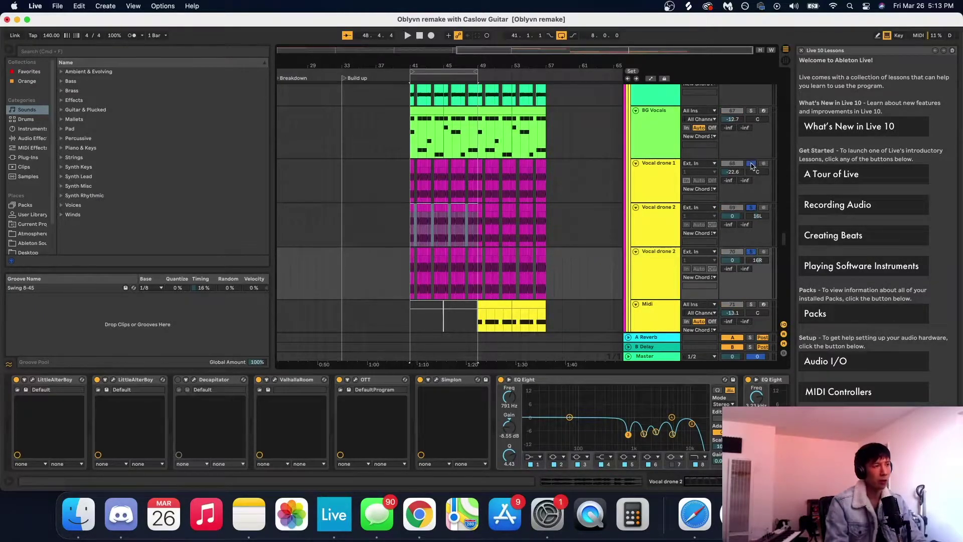
{"action": "key", "text": "space"}
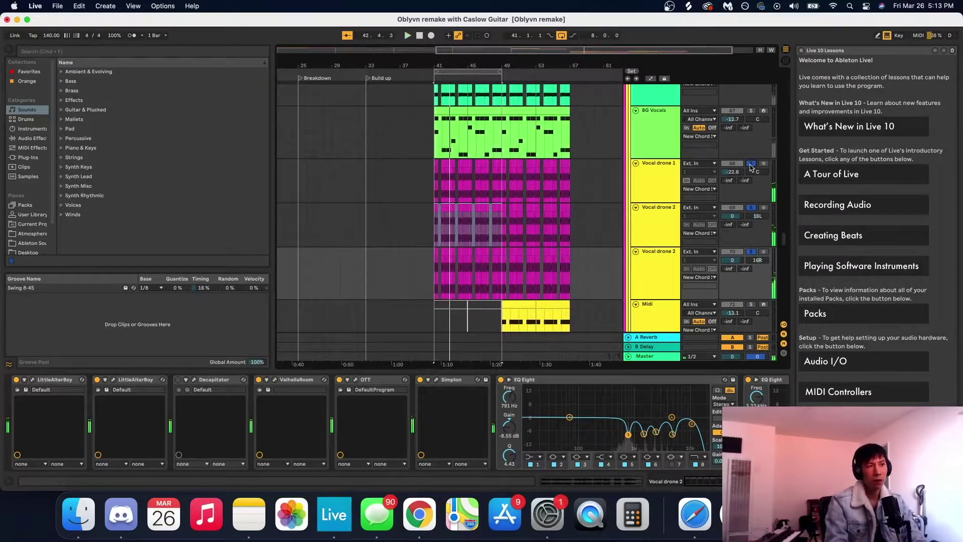
Step: Turn off solo on the vocal drone tracks and mute all three of them
{"action": "left_click", "coordinate": [751, 164]}
{"action": "left_click", "coordinate": [740, 164]}
{"action": "left_click", "coordinate": [740, 207]}
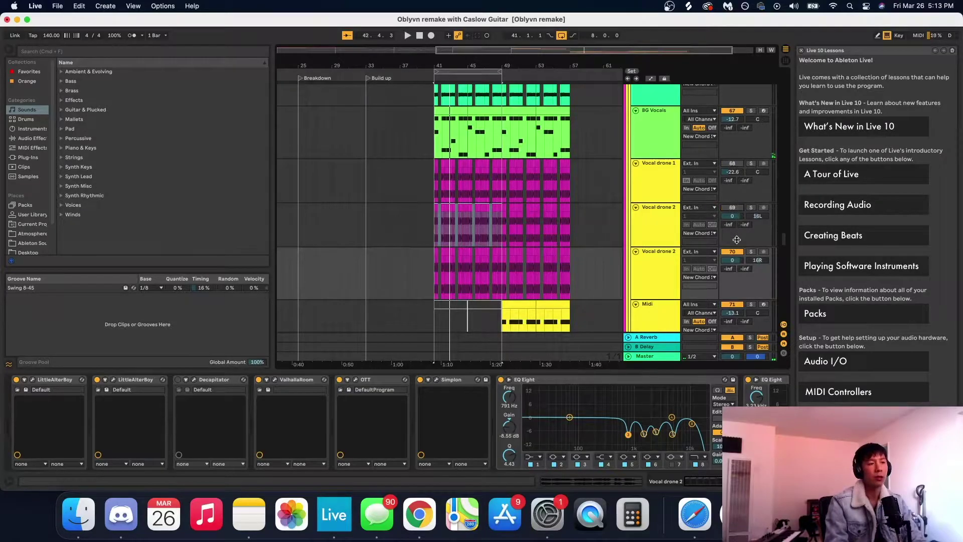
{"action": "left_click", "coordinate": [732, 251]}
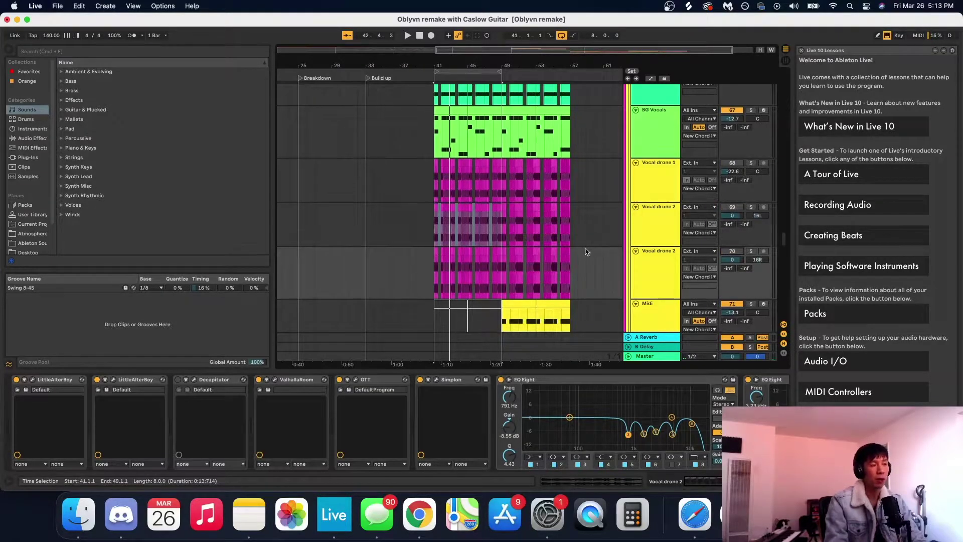
Step: Examine the bass, saw and Midi tracks below the vocal drones, and play the section from bar 41
{"action": "scroll", "coordinate": [582, 246], "scroll_direction": "down", "scroll_amount": 10}
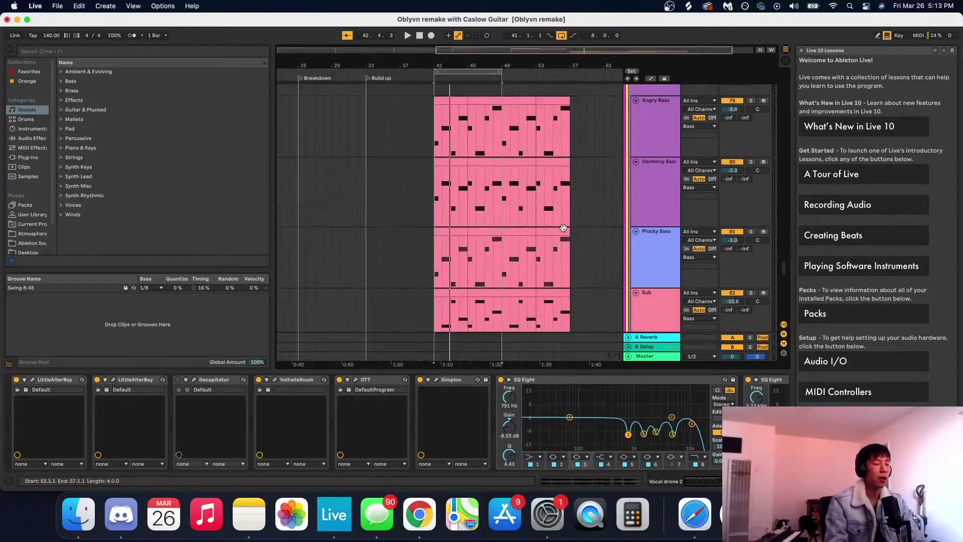
{"action": "scroll", "coordinate": [563, 228], "scroll_direction": "down", "scroll_amount": 3}
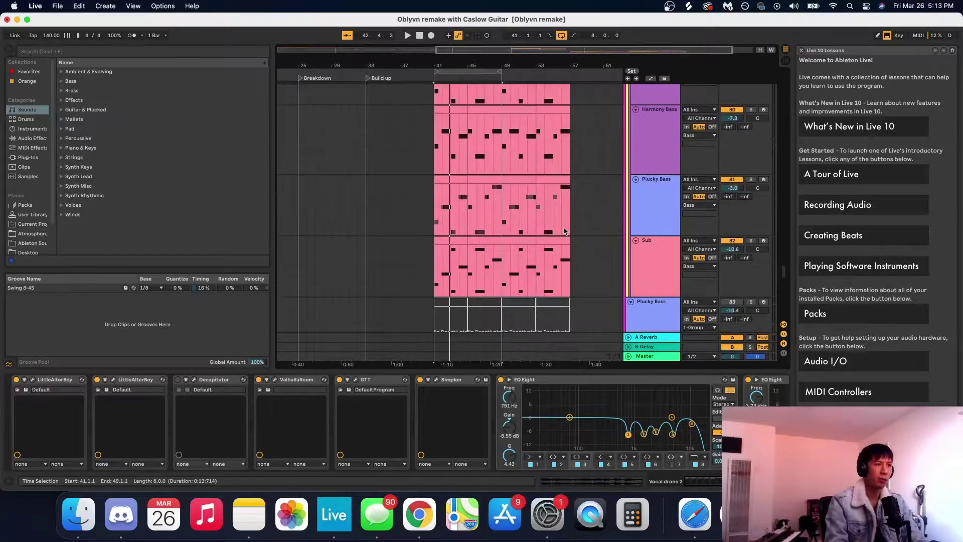
{"action": "scroll", "coordinate": [563, 231], "scroll_direction": "up", "scroll_amount": 5}
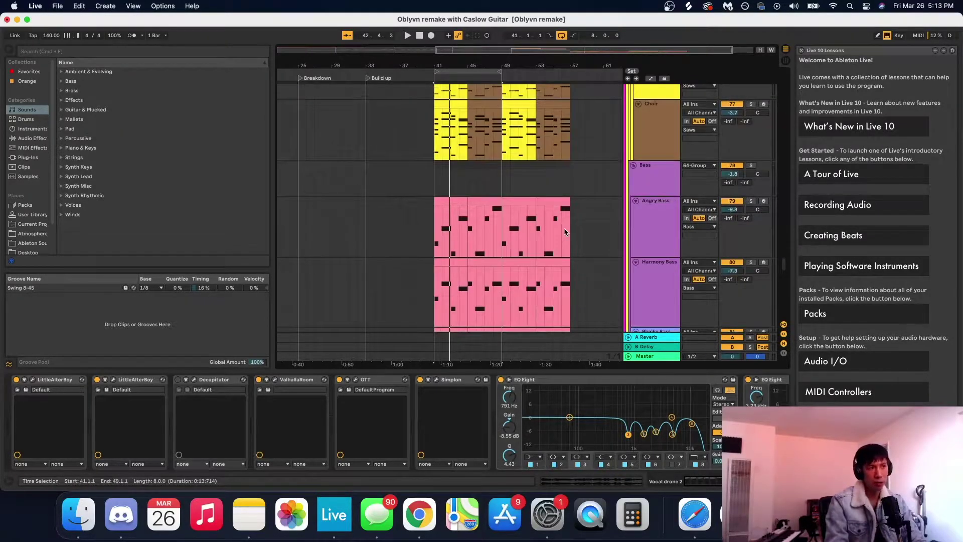
{"action": "scroll", "coordinate": [564, 231], "scroll_direction": "up", "scroll_amount": 8}
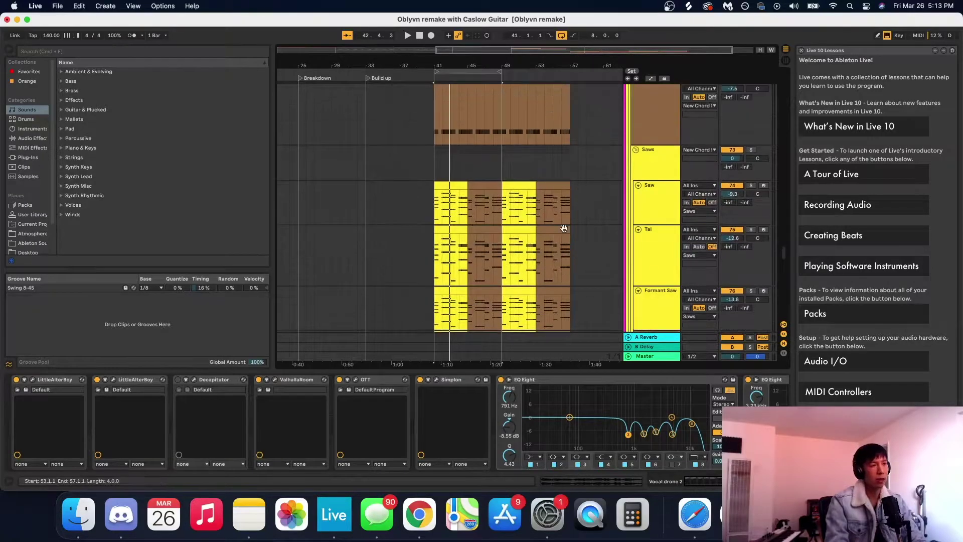
{"action": "scroll", "coordinate": [564, 230], "scroll_direction": "up", "scroll_amount": 10}
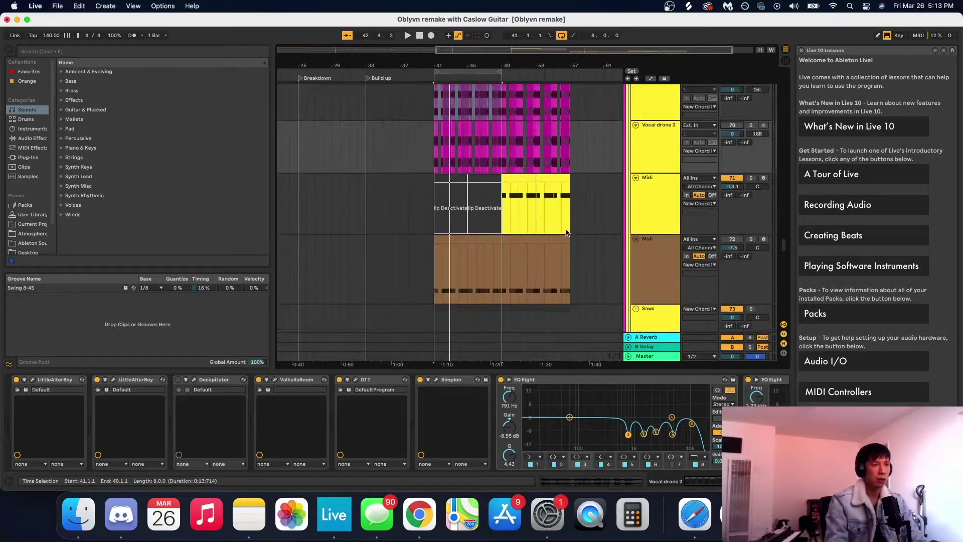
{"action": "scroll", "coordinate": [551, 226], "scroll_direction": "down", "scroll_amount": 3}
{"action": "scroll", "coordinate": [482, 200], "scroll_direction": "up", "scroll_amount": 4}
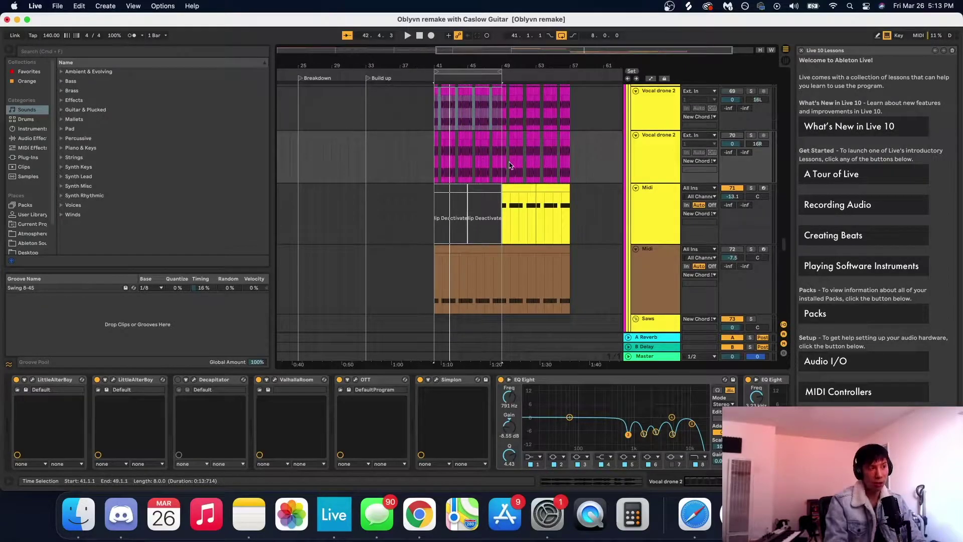
{"action": "scroll", "coordinate": [510, 166], "scroll_direction": "left", "scroll_amount": 1}
{"action": "key", "text": "space"}
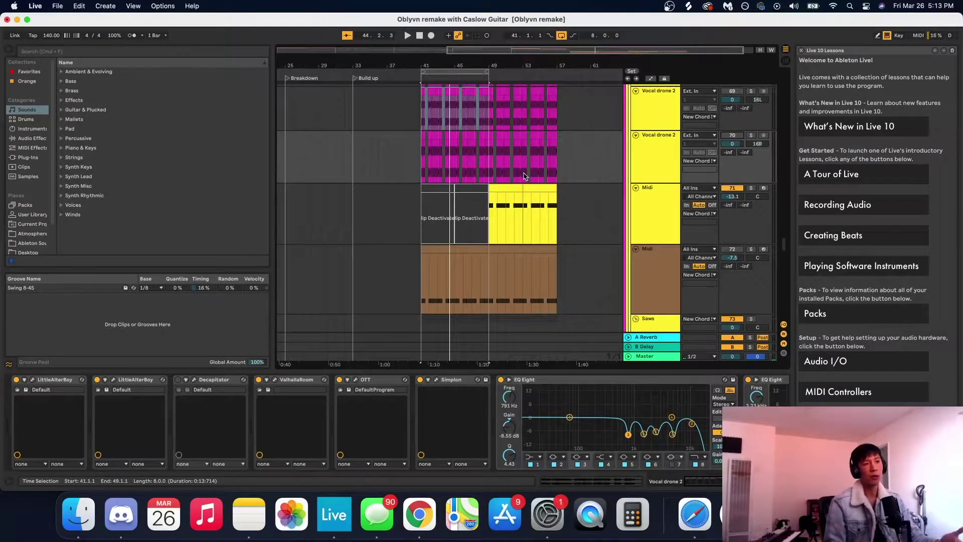
Step: Unmute Vocal drone 1 and both Vocal drone 2 tracks
{"action": "scroll", "coordinate": [552, 178], "scroll_direction": "up", "scroll_amount": 3}
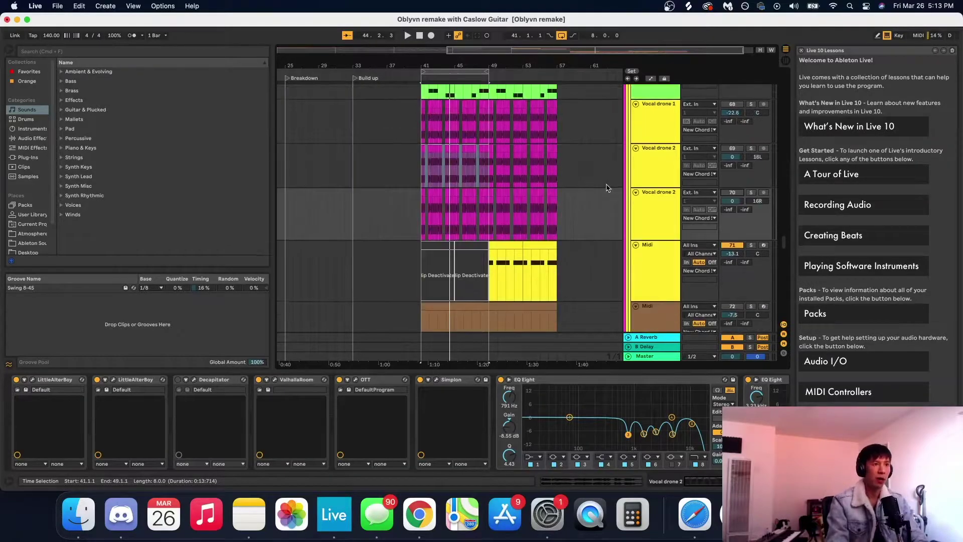
{"action": "left_click", "coordinate": [732, 199]}
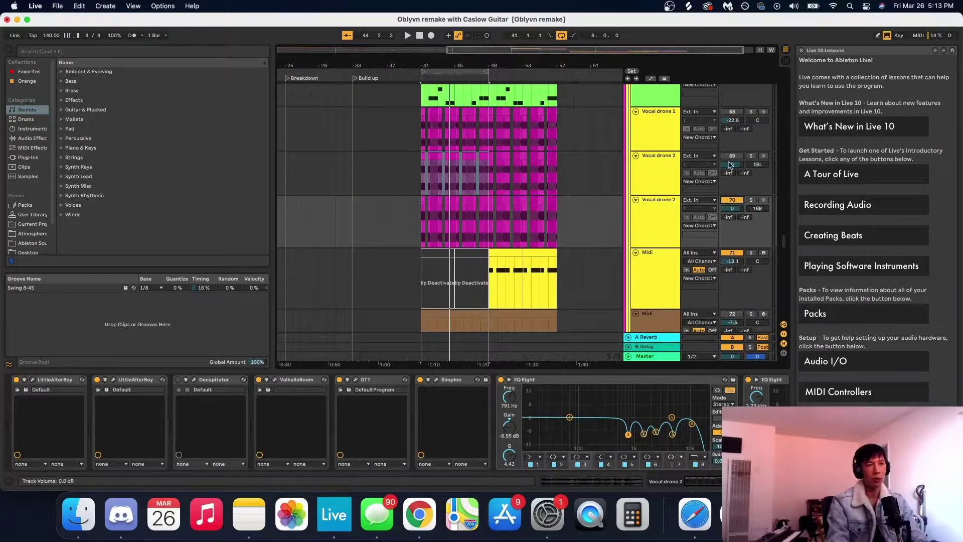
{"action": "left_click", "coordinate": [731, 157]}
{"action": "left_click", "coordinate": [732, 111]}
{"action": "scroll", "coordinate": [654, 174], "scroll_direction": "up", "scroll_amount": 1}
Step: Compare the device chains of Vocal drone 1 and the two Vocal drone 2 tracks
{"action": "left_click", "coordinate": [647, 172]}
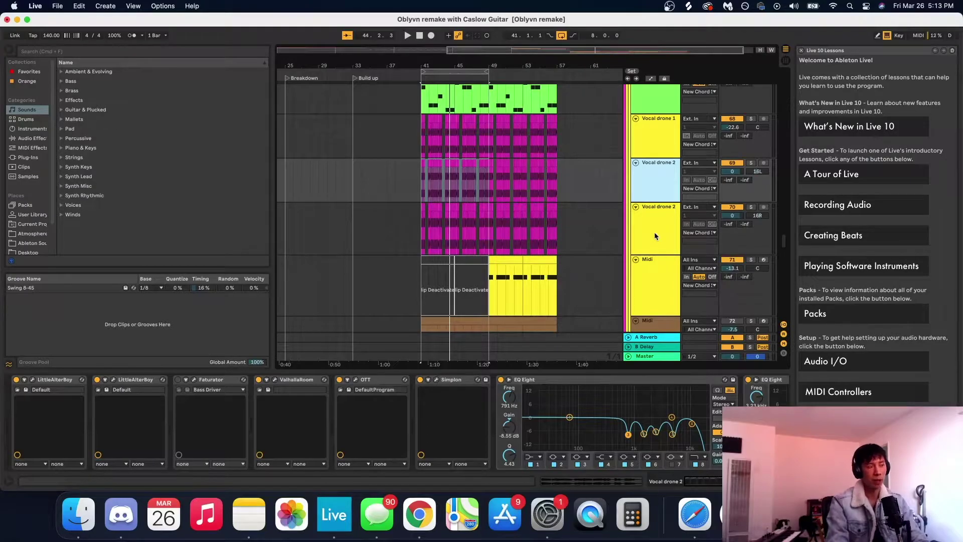
{"action": "scroll", "coordinate": [654, 233], "scroll_direction": "up", "scroll_amount": 2}
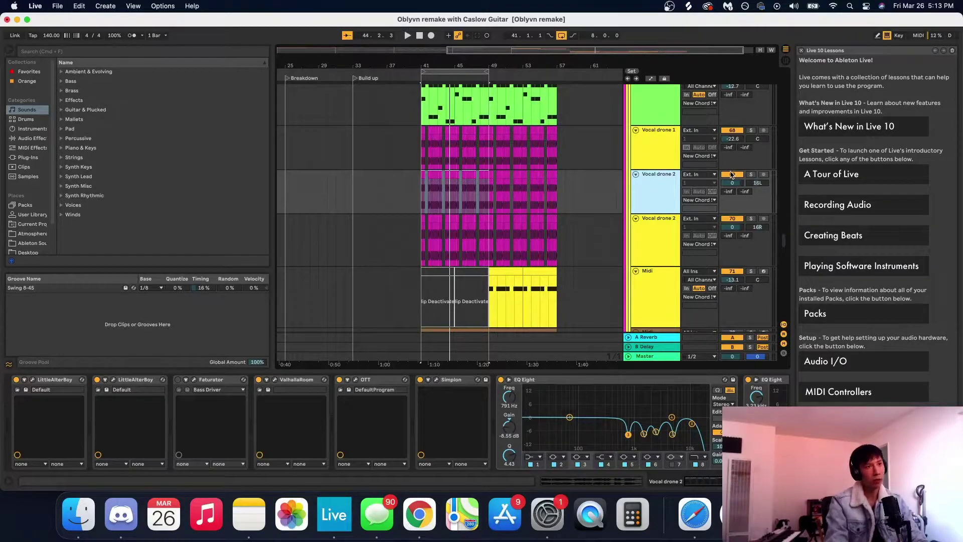
{"action": "scroll", "coordinate": [624, 199], "scroll_direction": "up", "scroll_amount": 2}
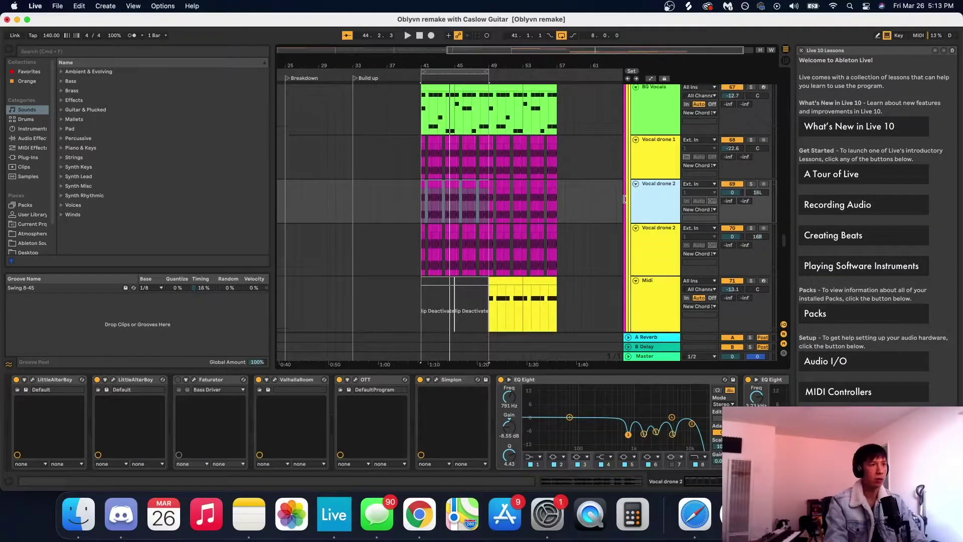
{"action": "left_click", "coordinate": [644, 176]}
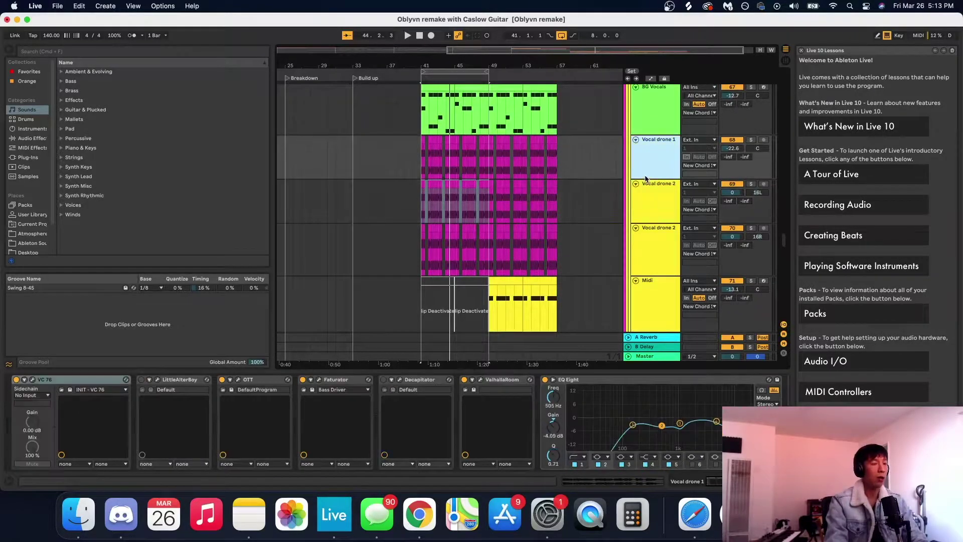
{"action": "left_click", "coordinate": [643, 205]}
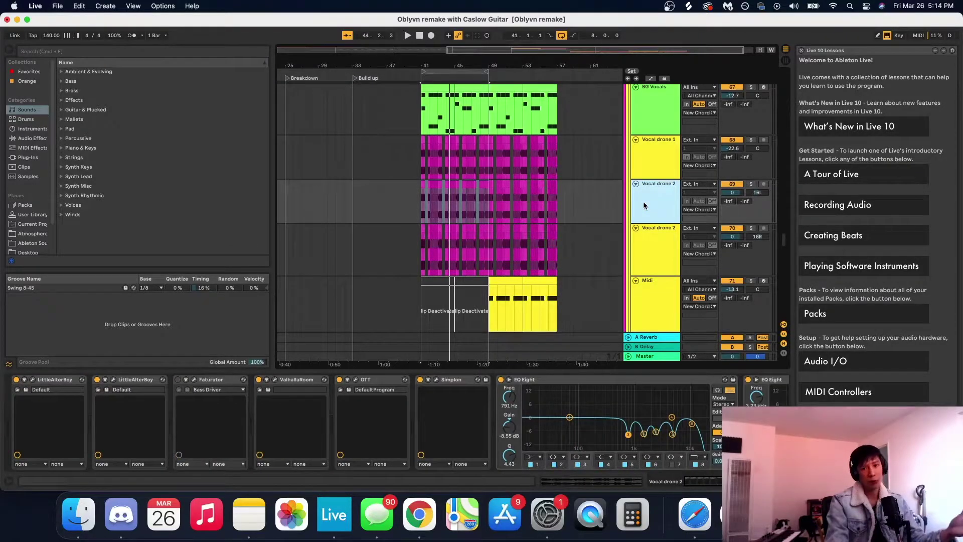
{"action": "left_click", "coordinate": [647, 235]}
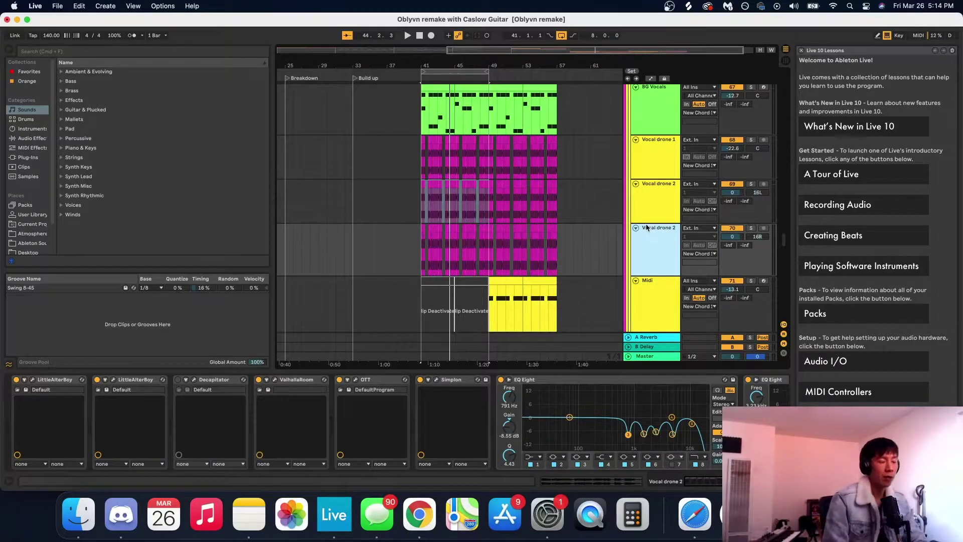
{"action": "left_click", "coordinate": [640, 152]}
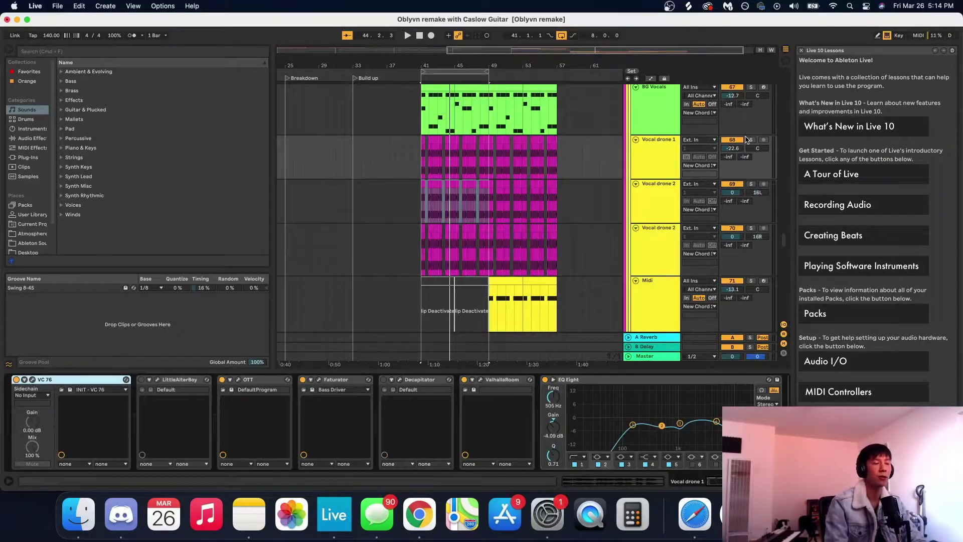
Step: Solo Vocal drone 1, play it on its own from bar 41, and turn its solo off again
{"action": "left_click", "coordinate": [749, 141]}
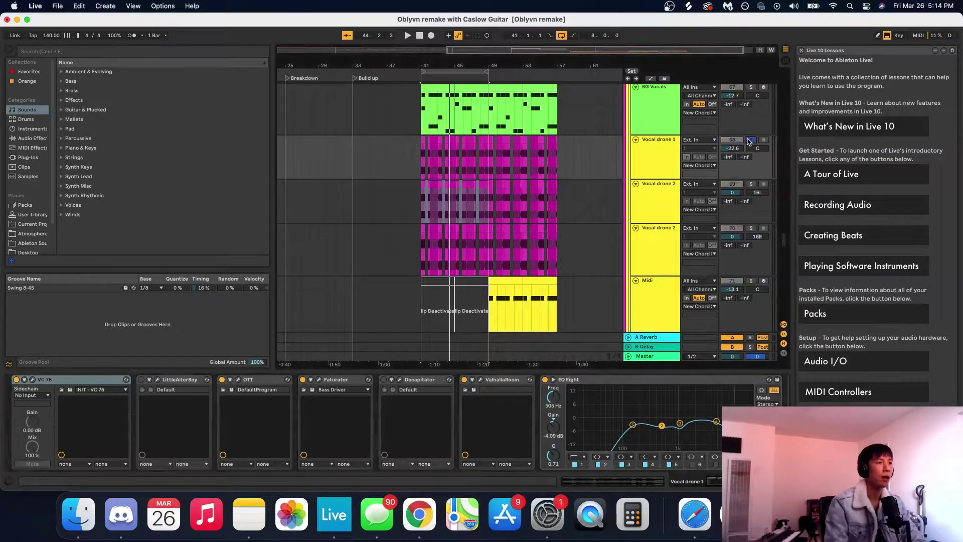
{"action": "scroll", "coordinate": [431, 215], "scroll_direction": "up", "scroll_amount": 2}
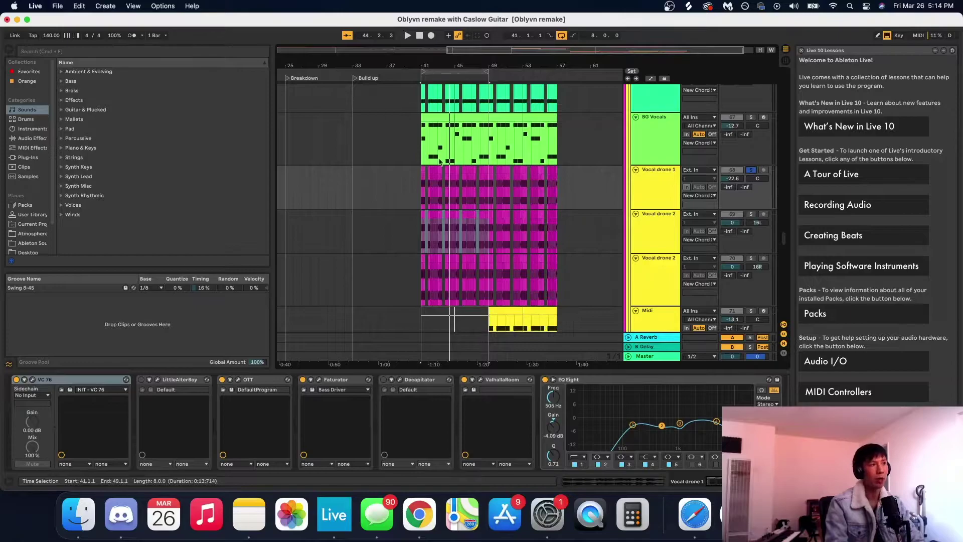
{"action": "left_click", "coordinate": [442, 184]}
{"action": "scroll", "coordinate": [437, 182], "scroll_direction": "up", "scroll_amount": 5}
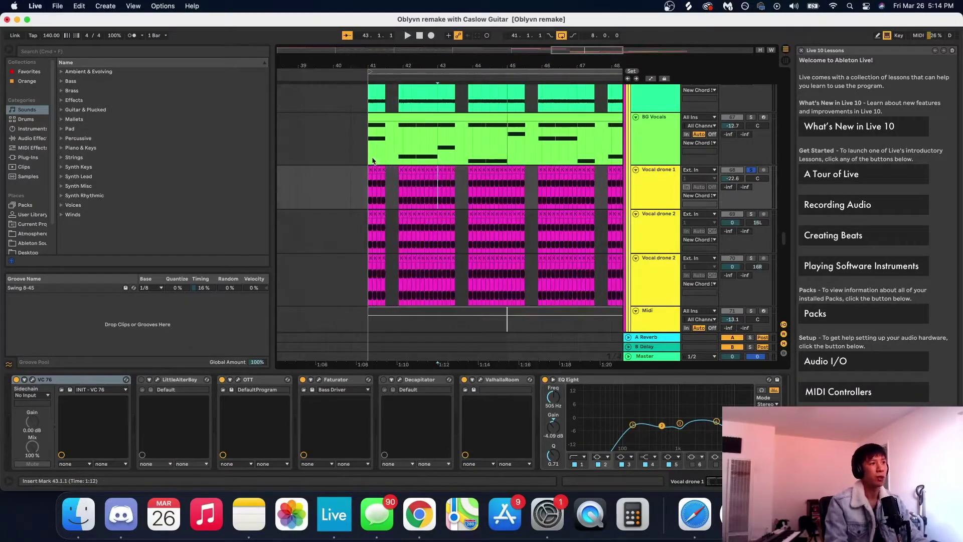
{"action": "left_click", "coordinate": [371, 162]}
{"action": "left_click", "coordinate": [369, 166]}
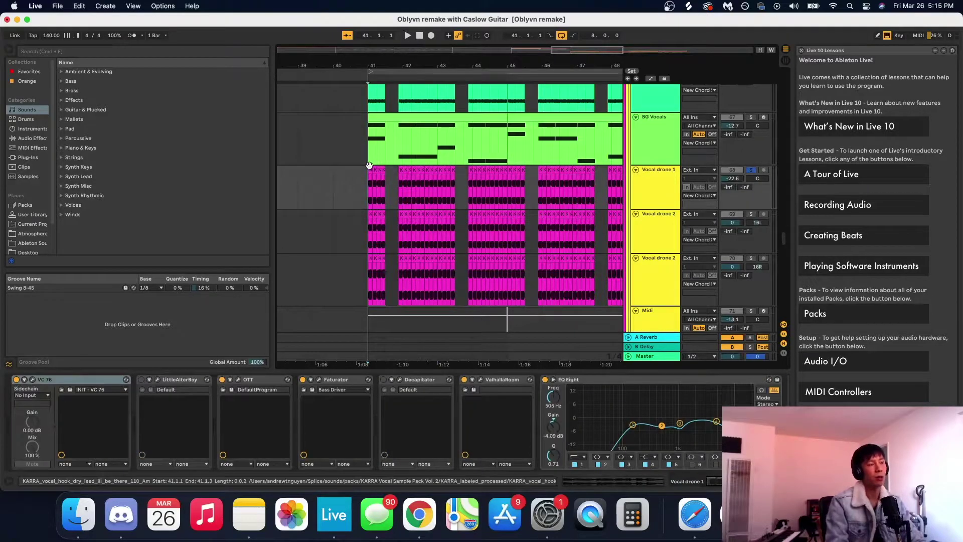
{"action": "scroll", "coordinate": [413, 172], "scroll_direction": "left", "scroll_amount": 3}
{"action": "key", "text": "space"}
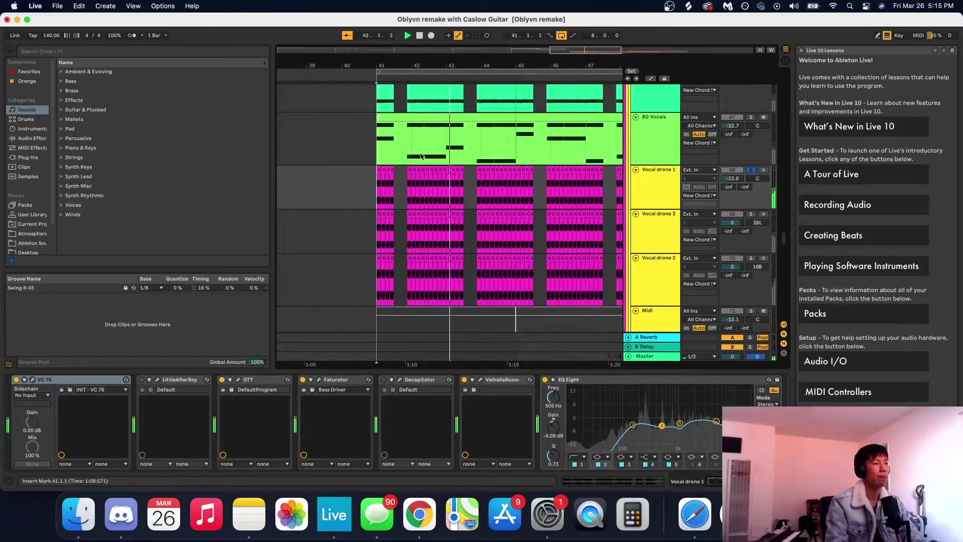
{"action": "key", "text": "space"}
{"action": "left_click", "coordinate": [361, 167]}
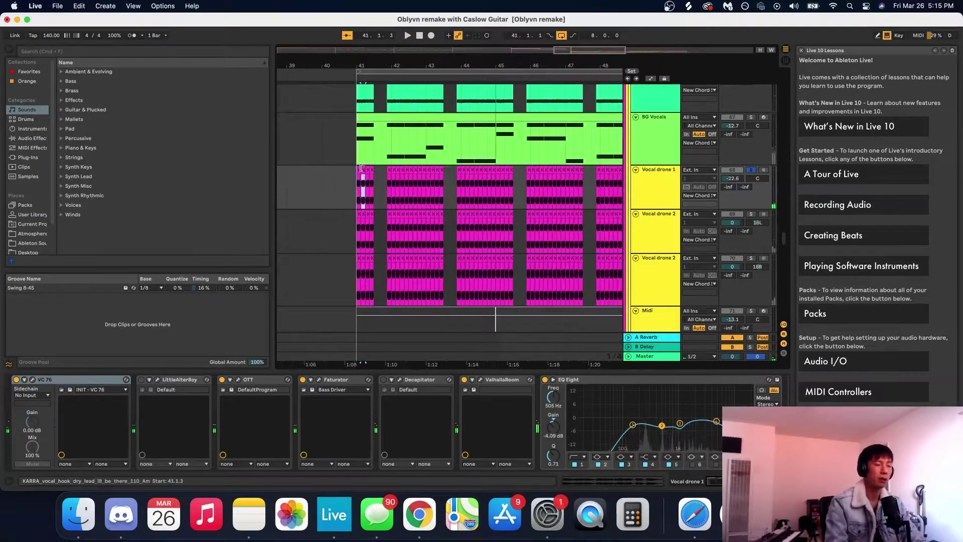
{"action": "left_click", "coordinate": [755, 172]}
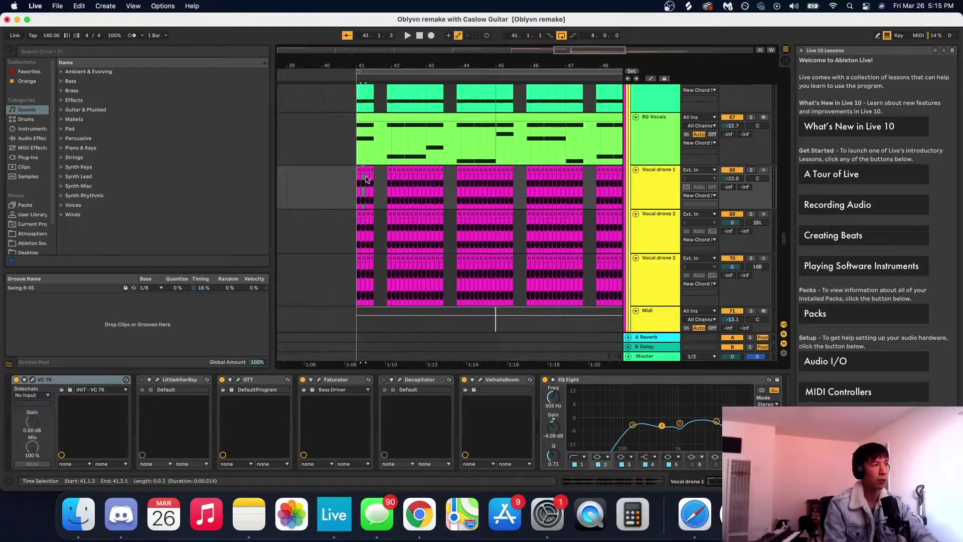
Step: Move the Vocal drone 1 slice at 41.1.3 onto a new audio track, extended to show its source vocal from bar 35, and play it soloed
{"action": "scroll", "coordinate": [364, 168], "scroll_direction": "down", "scroll_amount": 3}
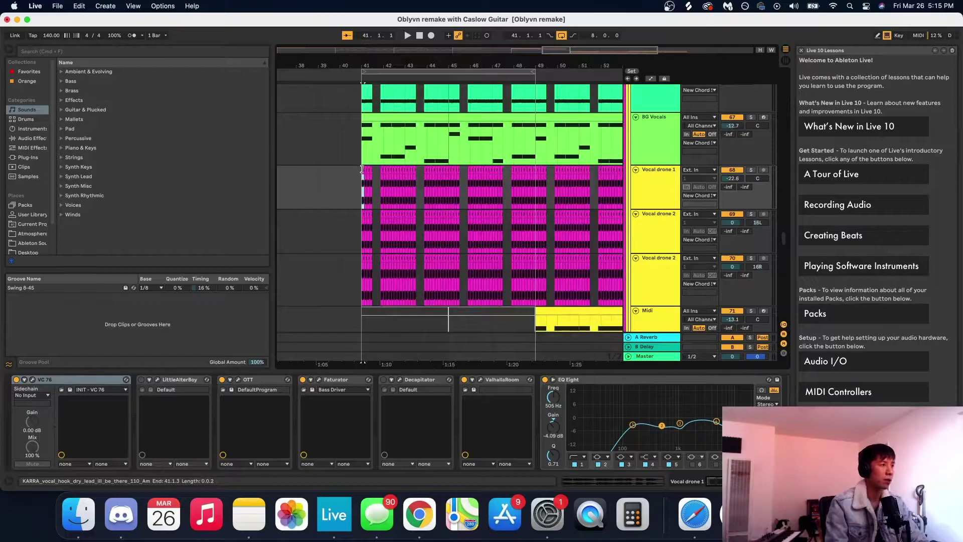
{"action": "left_click_drag", "start_coordinate": [362, 169], "coordinate": [236, 170]}
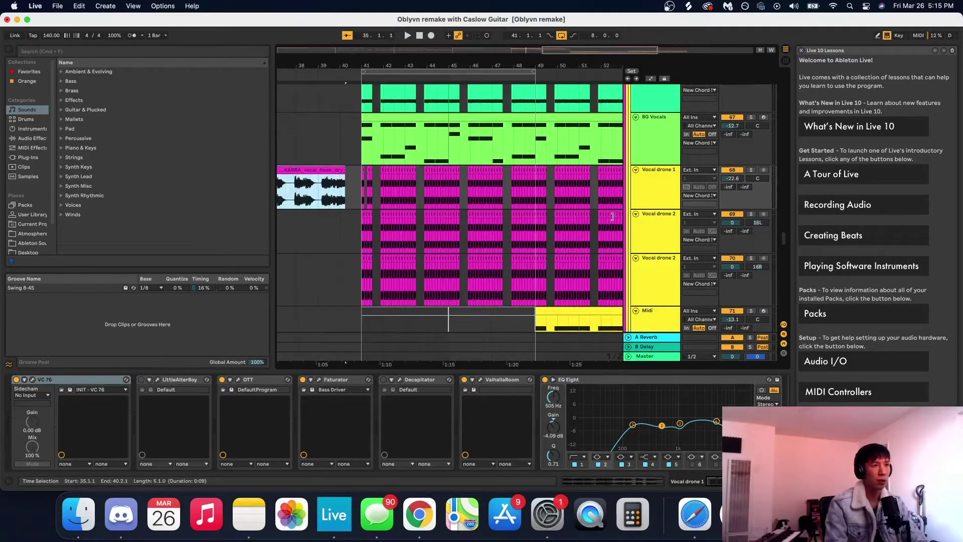
{"action": "right_click", "coordinate": [648, 193]}
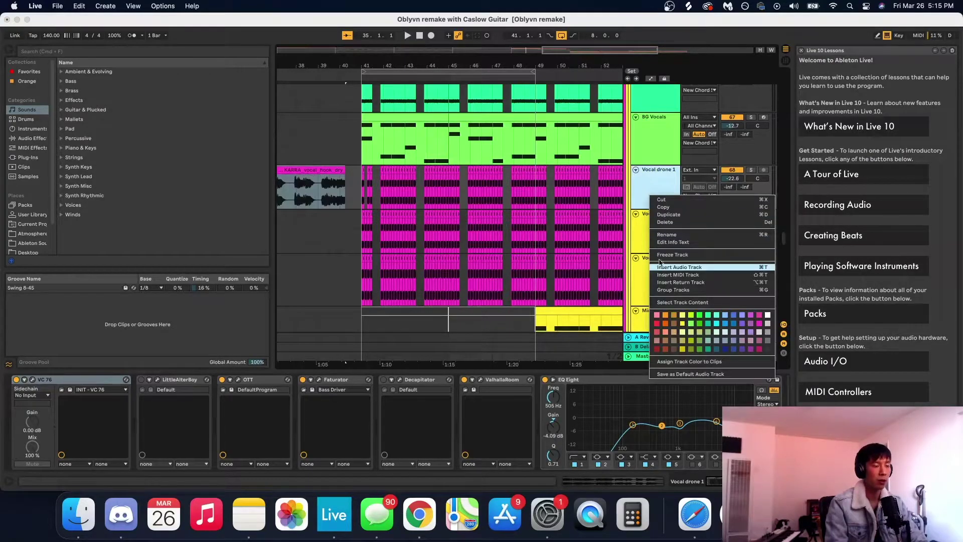
{"action": "left_click", "coordinate": [672, 266]}
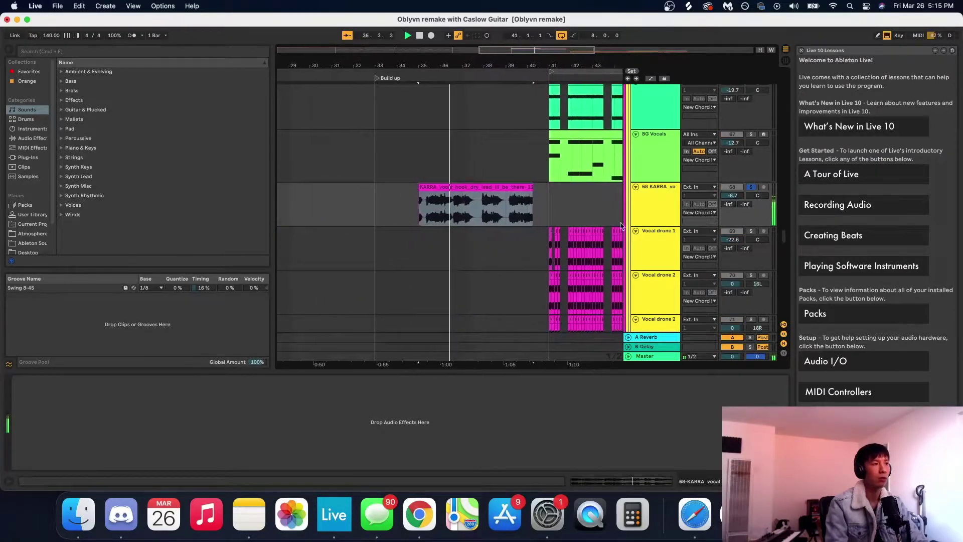
Step: Extend the end of the KARRA vocal hook clip to 41.2.1 and open its sample settings
{"action": "left_click", "coordinate": [524, 194]}
{"action": "mouse_move", "coordinate": [524, 191]}
{"action": "left_mouse_down"}
{"action": "mouse_move", "coordinate": [512, 192]}
{"action": "mouse_move", "coordinate": [533, 188]}
{"action": "left_mouse_up"}
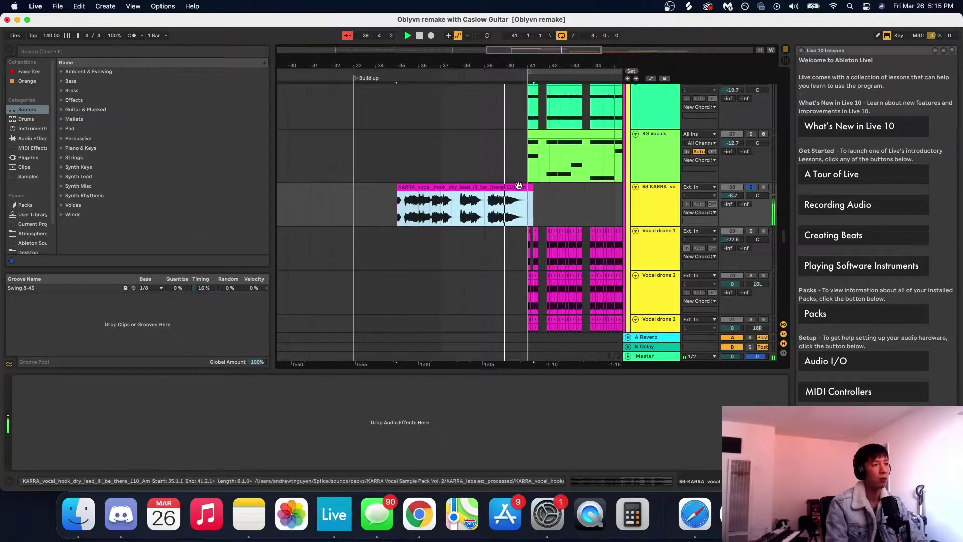
{"action": "double_click", "coordinate": [518, 187]}
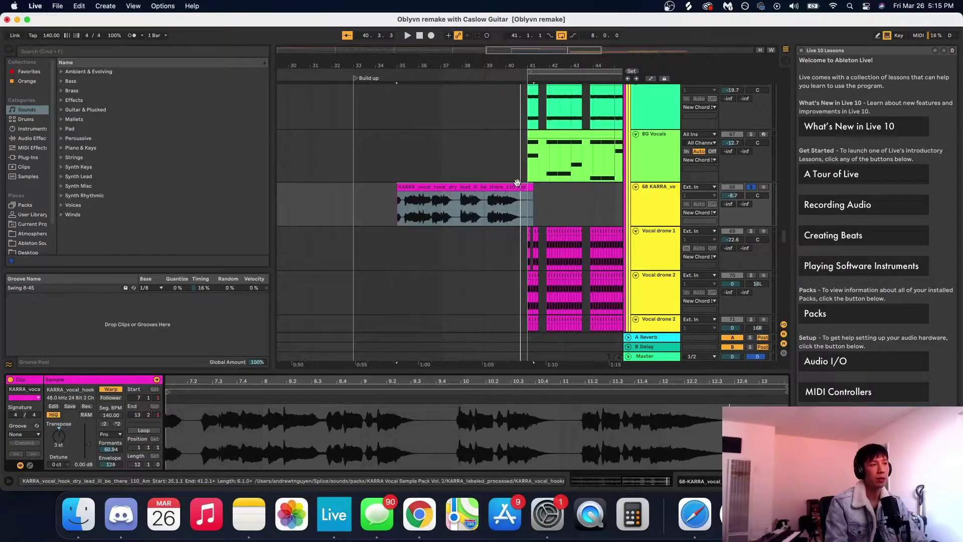
Step: Examine the last phrase of the KARRA vocal hook clip around bars 39 and 40
{"action": "left_click", "coordinate": [447, 213]}
{"action": "scroll", "coordinate": [447, 212], "scroll_direction": "down", "scroll_amount": 1}
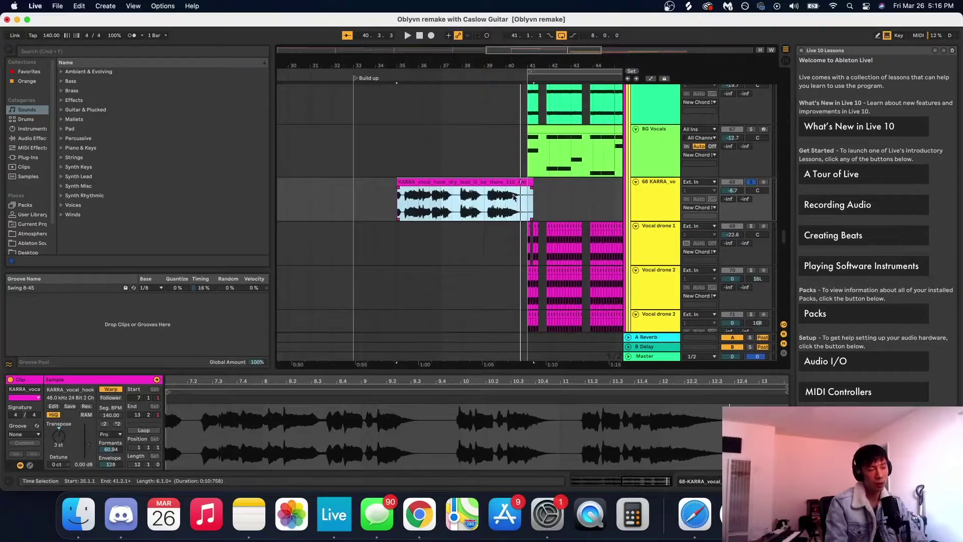
{"action": "left_click", "coordinate": [507, 202]}
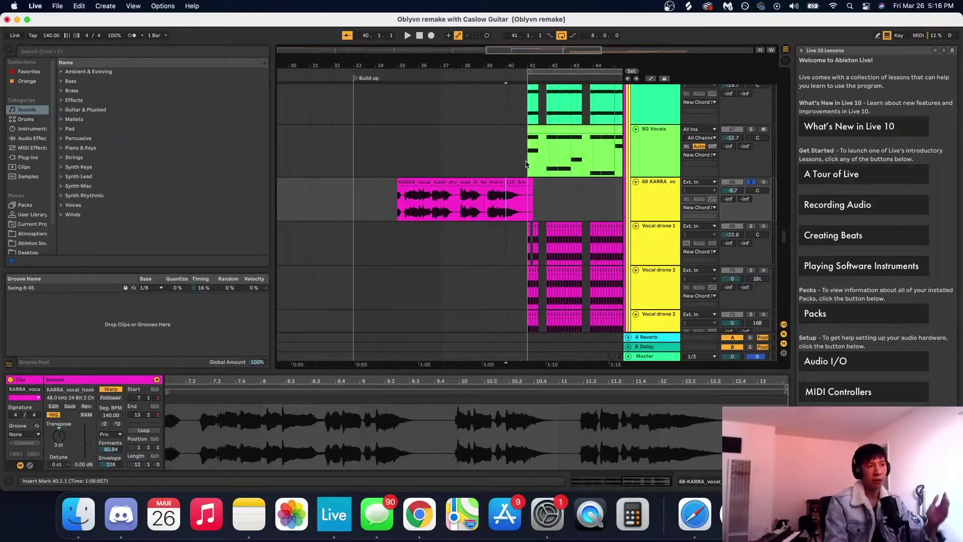
{"action": "left_click", "coordinate": [499, 194]}
{"action": "scroll", "coordinate": [499, 195], "scroll_direction": "up", "scroll_amount": 5}
{"action": "left_click", "coordinate": [504, 205]}
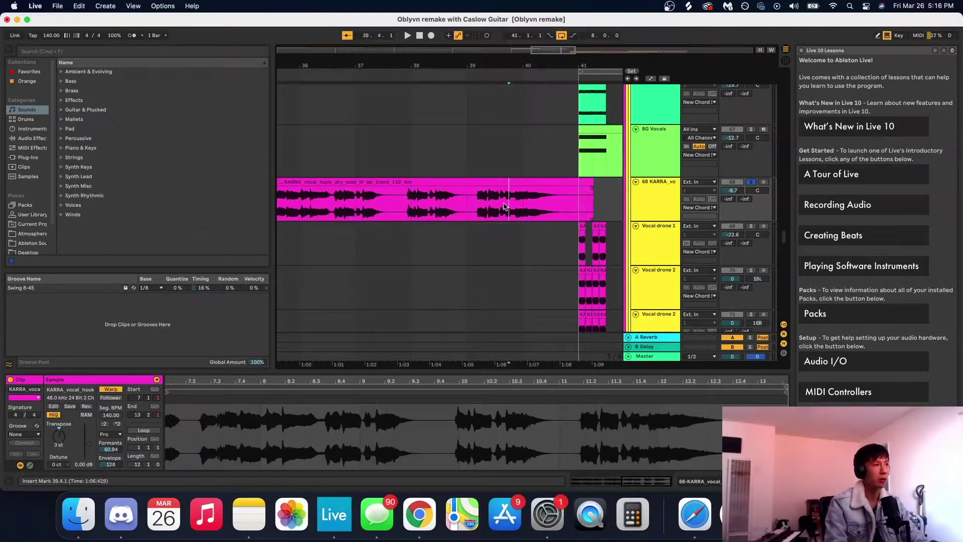
Step: Try the KARRA vocal hook clip with its transpose set to 0 st
{"action": "left_click", "coordinate": [398, 181]}
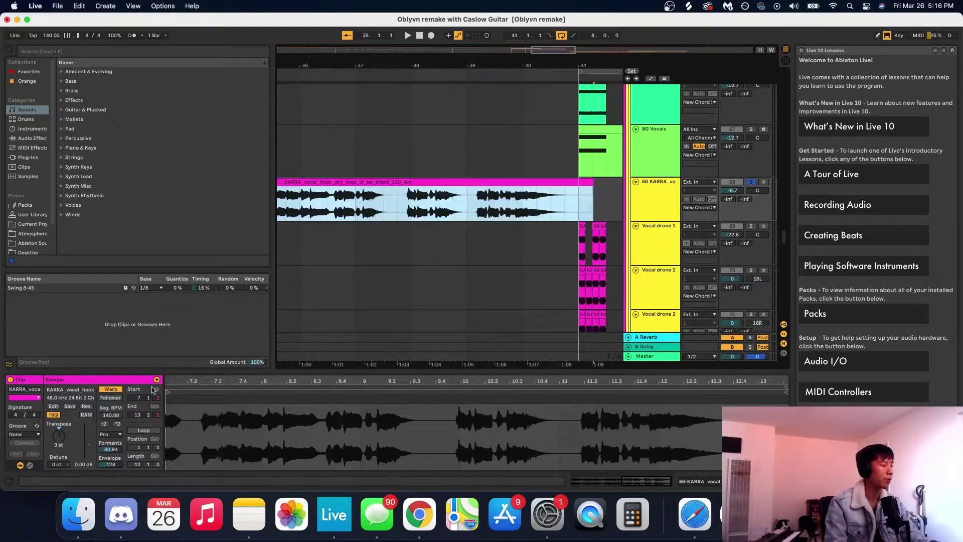
{"action": "left_click", "coordinate": [57, 437]}
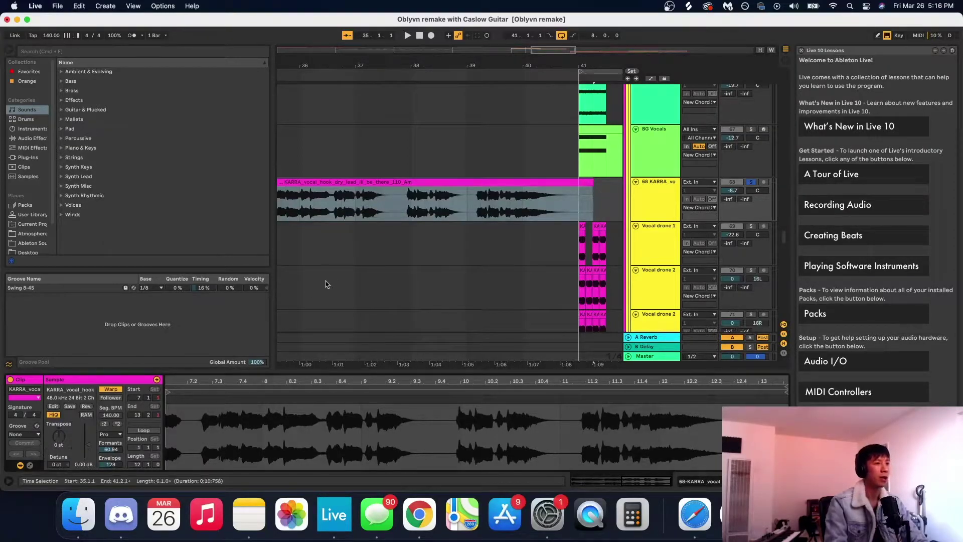
{"action": "left_click", "coordinate": [520, 208]}
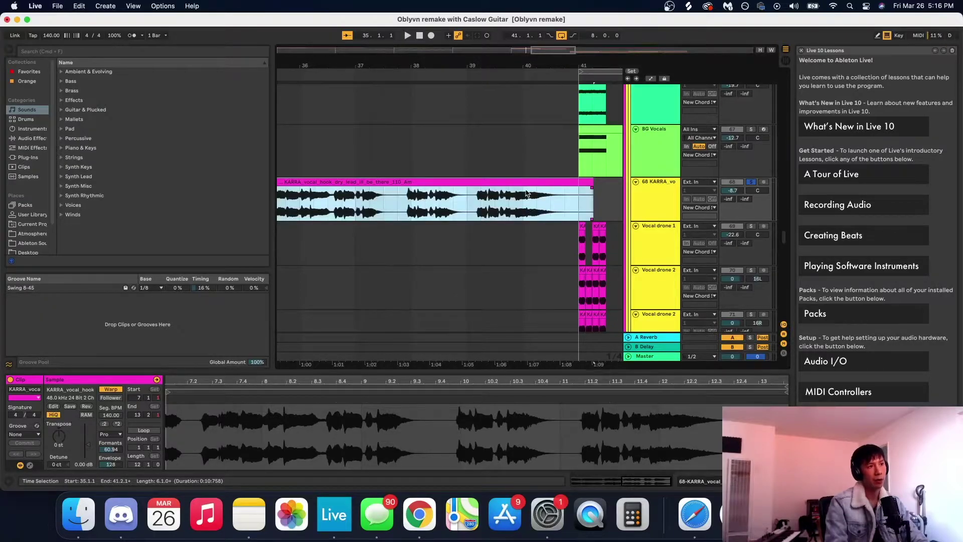
Step: Examine the phrases of the KARRA vocal hook clip between bars 38 and 40 to locate the sustained final note
{"action": "left_click", "coordinate": [524, 192]}
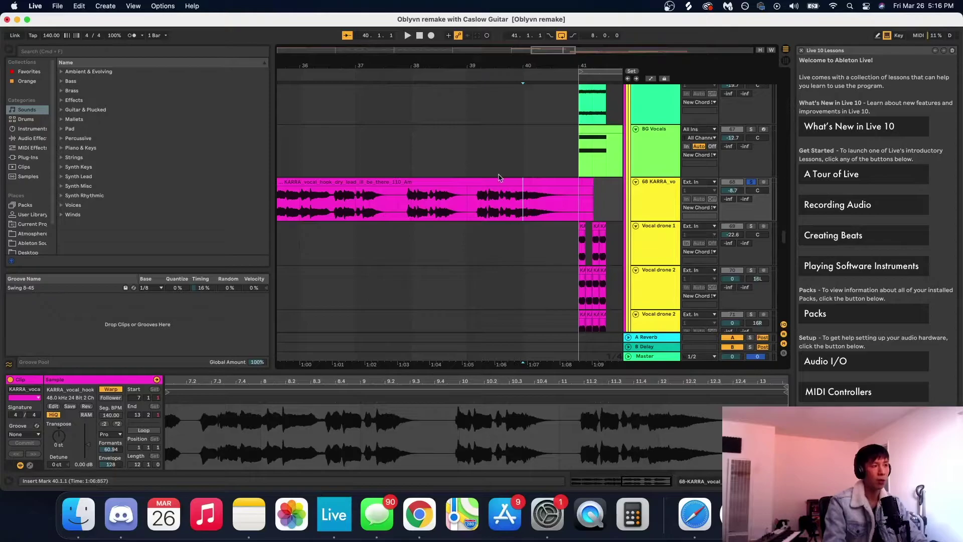
{"action": "left_click", "coordinate": [474, 179]}
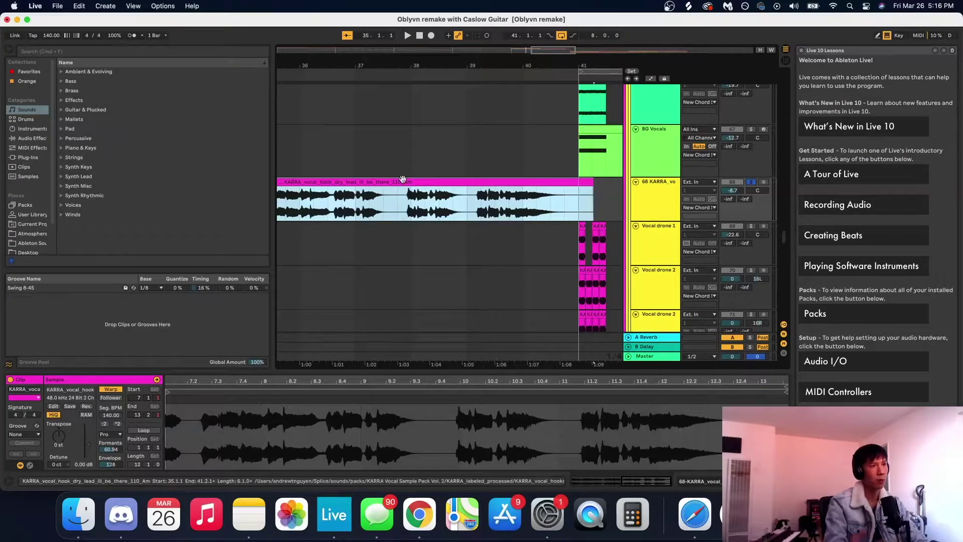
{"action": "left_click", "coordinate": [440, 203]}
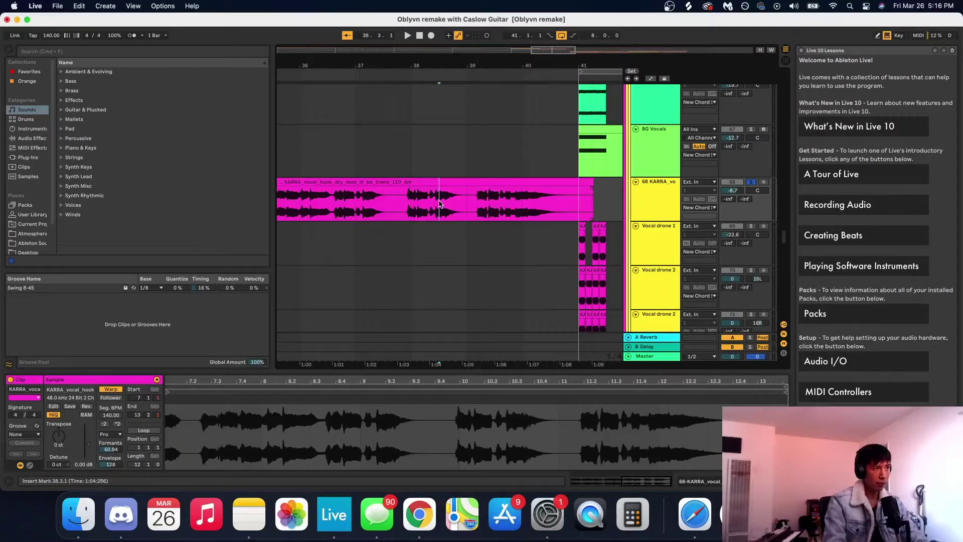
{"action": "left_click", "coordinate": [395, 183]}
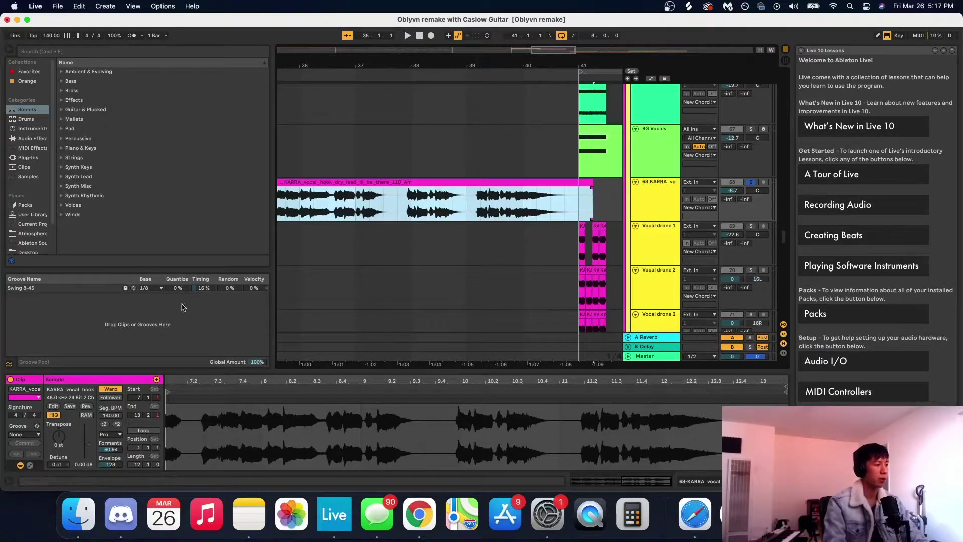
{"action": "left_click", "coordinate": [523, 219]}
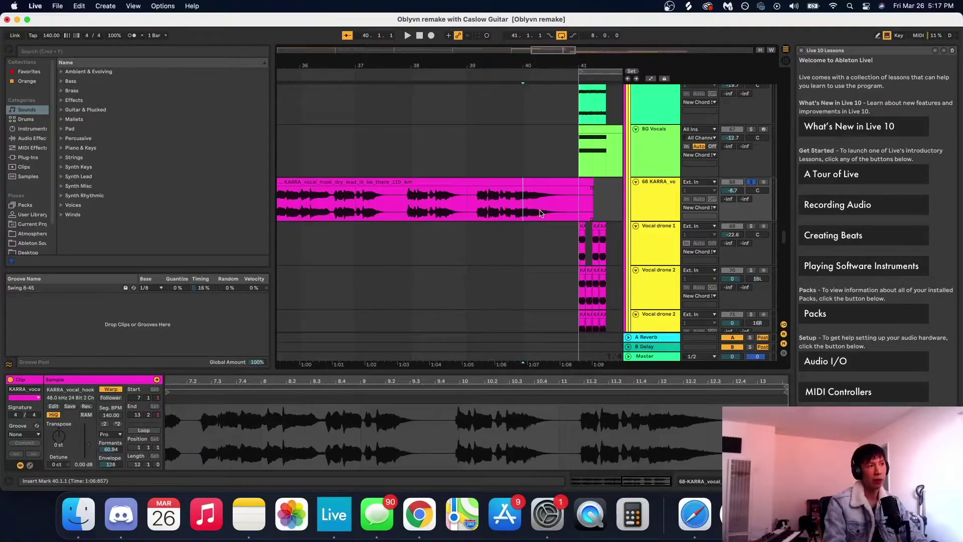
{"action": "scroll", "coordinate": [539, 212], "scroll_direction": "right", "scroll_amount": 5}
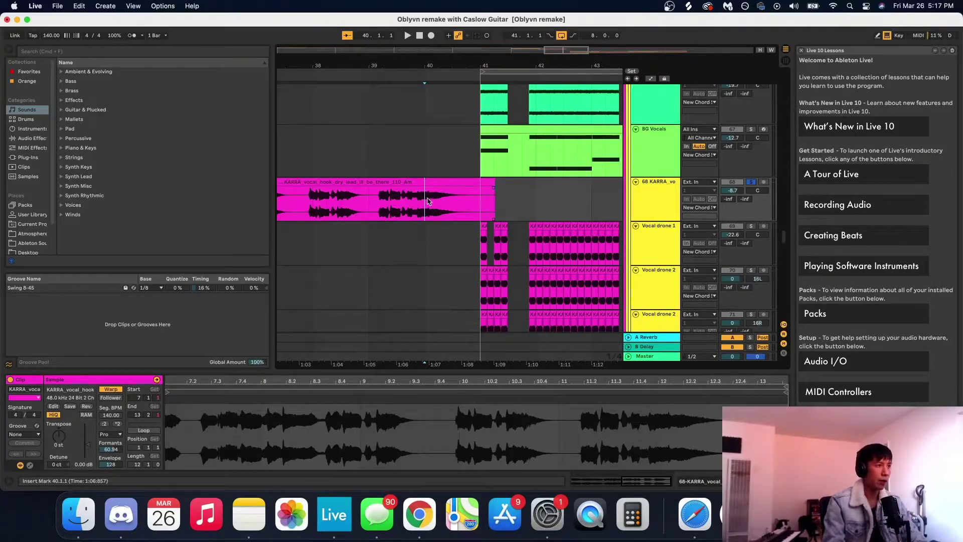
{"action": "key", "text": "Right"}
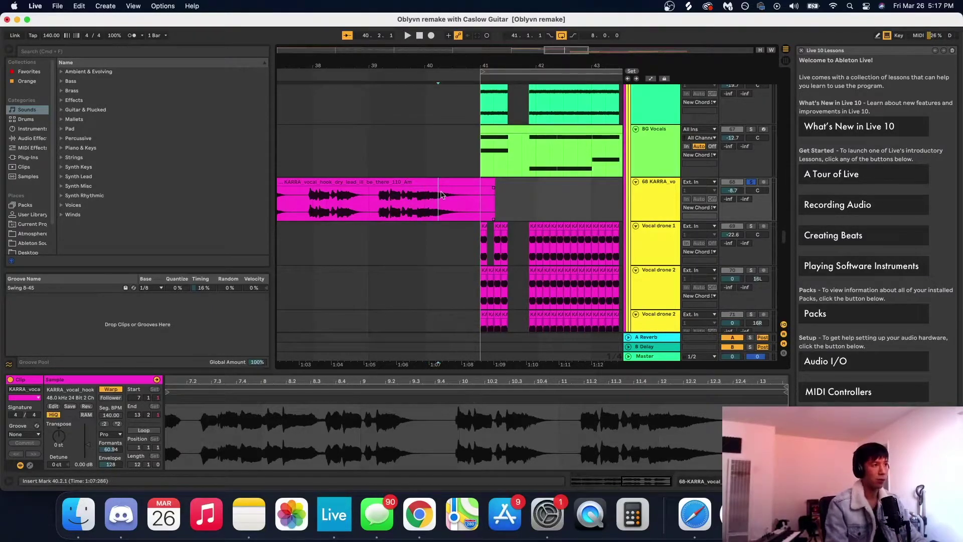
Step: Split the KARRA vocal hook clip around its sustained note from 40.1.3 to 40.3.2 and delete the part before it
{"action": "key", "text": "equal"}
{"action": "key", "text": "equal"}
{"action": "left_click", "coordinate": [426, 200]}
{"action": "key", "text": "space"}
{"action": "key", "text": "space"}
{"action": "left_click_drag", "start_coordinate": [406, 203], "coordinate": [464, 199]}
{"action": "key", "text": "super+e"}
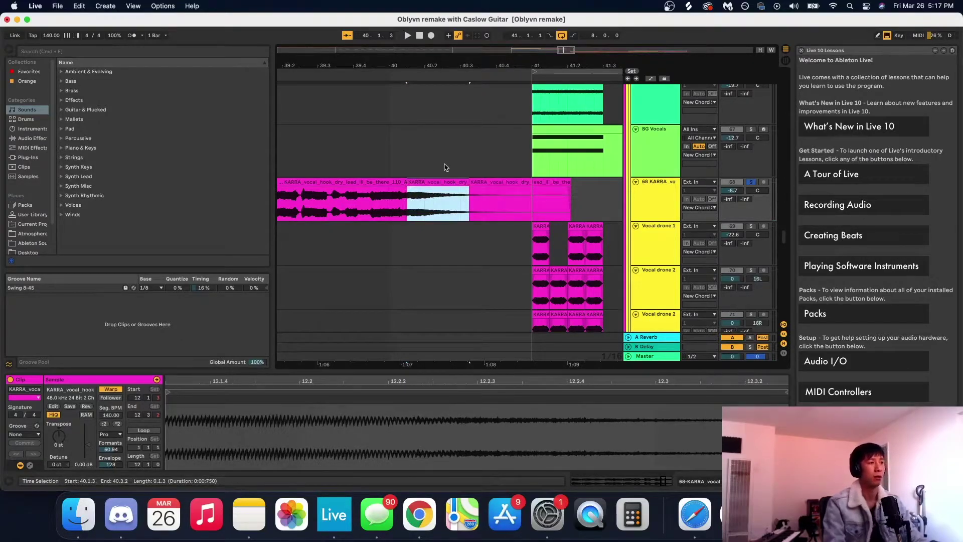
{"action": "left_click", "coordinate": [391, 201]}
{"action": "key", "text": "Delete"}
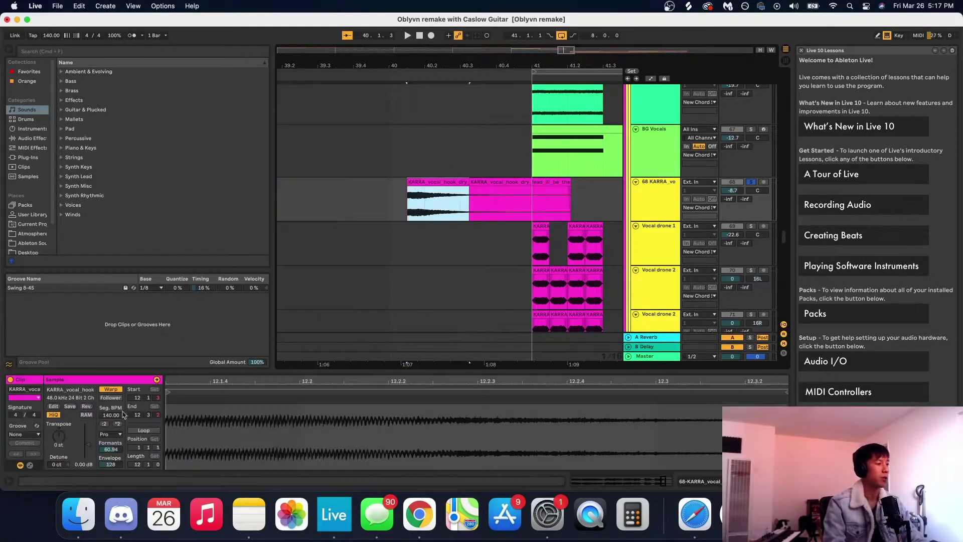
Step: Transpose the isolated KARRA slice to 3 st and shorten it to end at 40.2.2 with faded edges
{"action": "left_click", "coordinate": [69, 443]}
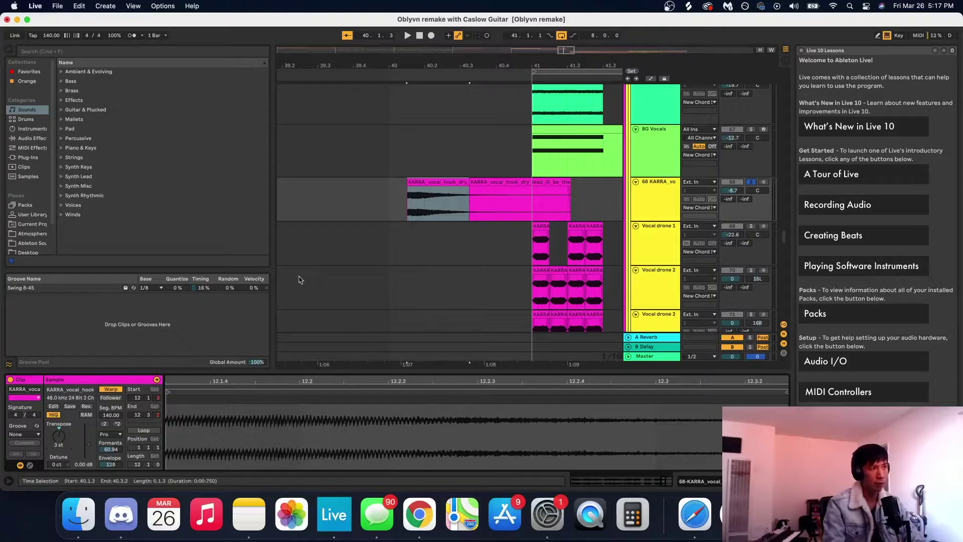
{"action": "left_click", "coordinate": [409, 191]}
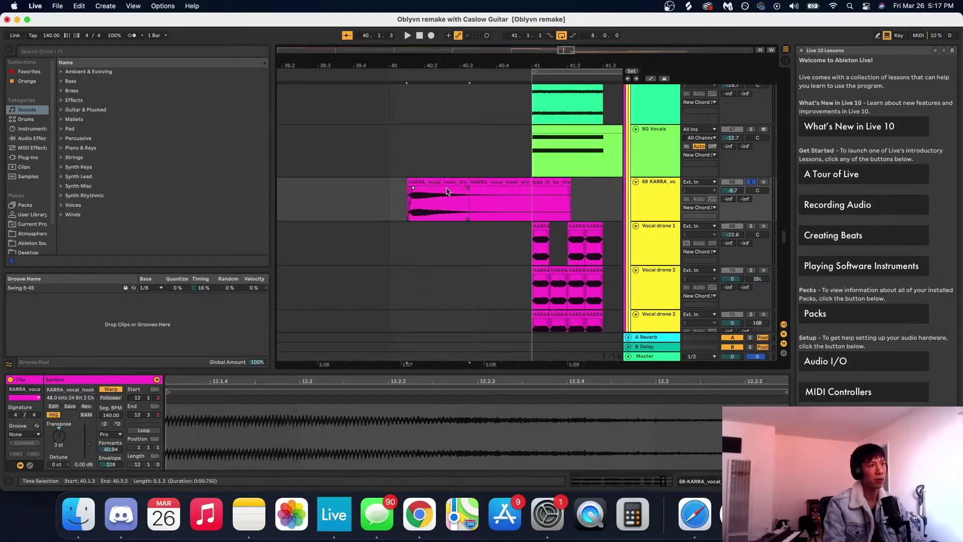
{"action": "left_click_drag", "start_coordinate": [465, 181], "coordinate": [424, 189]}
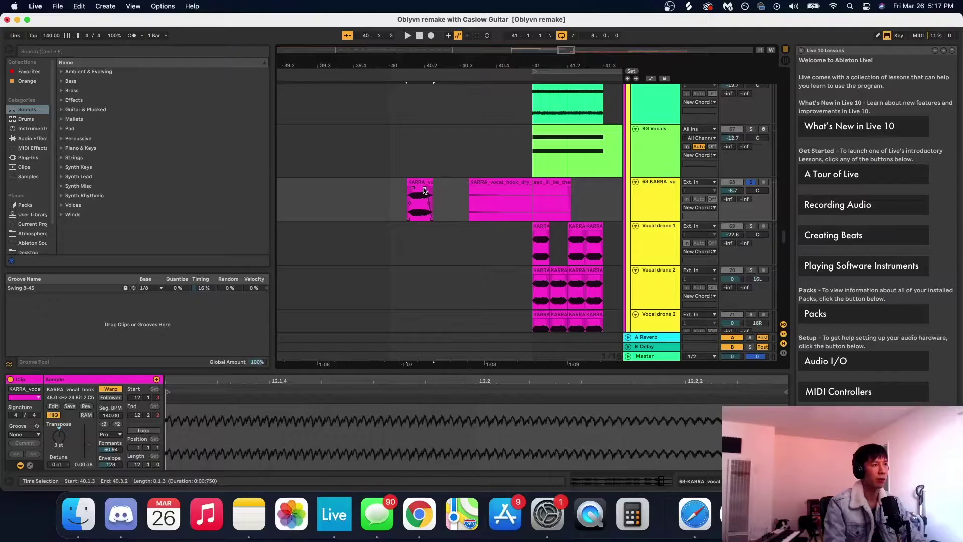
Step: Audition the shortened KARRA slice, and solo the Vocal drone 1 track instead of the KARRA track for comparison
{"action": "left_click", "coordinate": [424, 190]}
{"action": "key", "text": "space"}
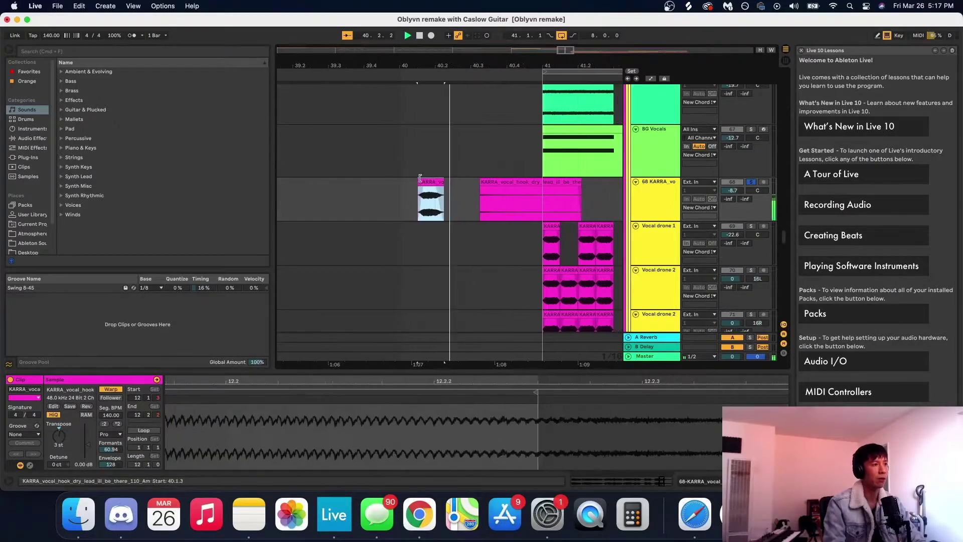
{"action": "left_click", "coordinate": [381, 189]}
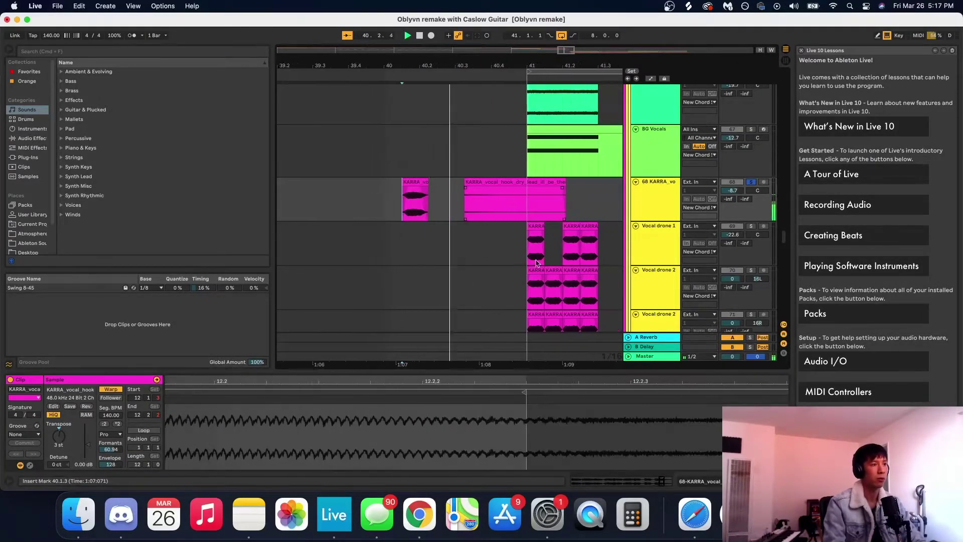
{"action": "left_click", "coordinate": [532, 246]}
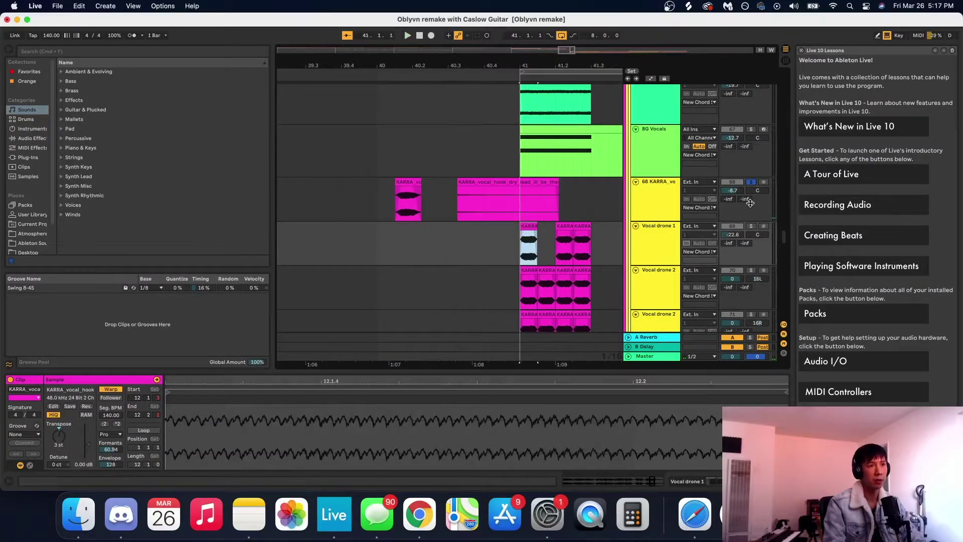
{"action": "left_click", "coordinate": [751, 226]}
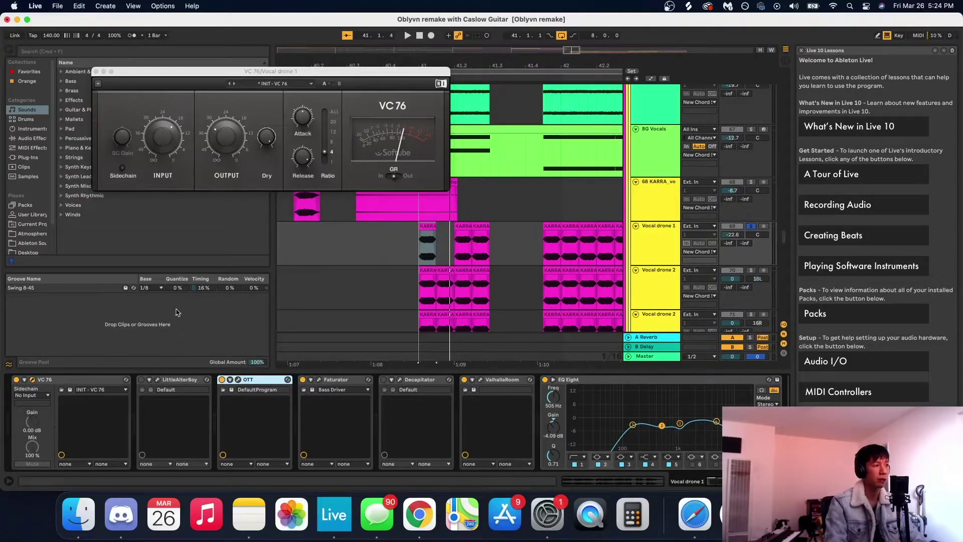
Step: Examine the VC 76 compressor's input, output and release settings on Vocal drone 1 and compare the sound with it bypassed and active
{"action": "mouse_move", "coordinate": [158, 155]}
{"action": "left_click_drag", "start_coordinate": [175, 71], "coordinate": [174, 145]}
{"action": "mouse_move", "coordinate": [167, 215]}
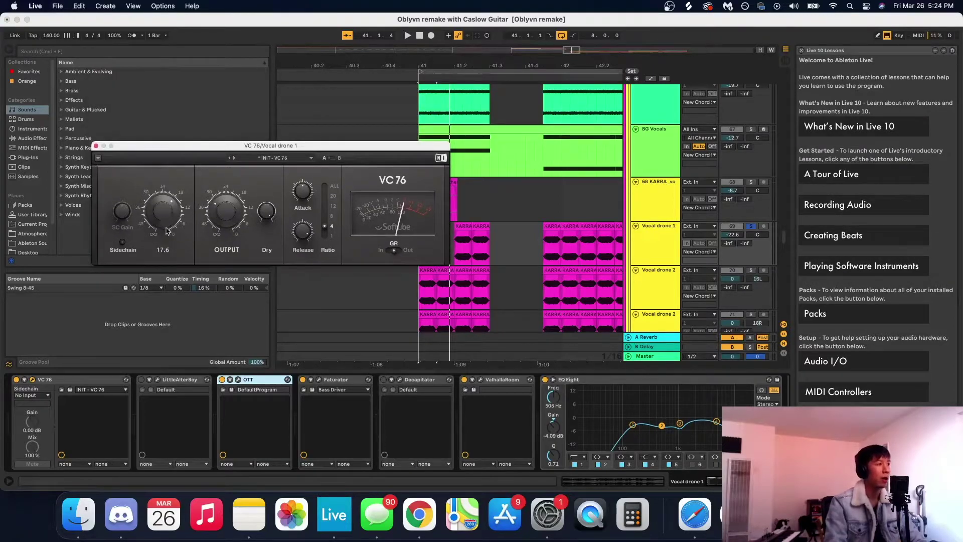
{"action": "mouse_move", "coordinate": [217, 200]}
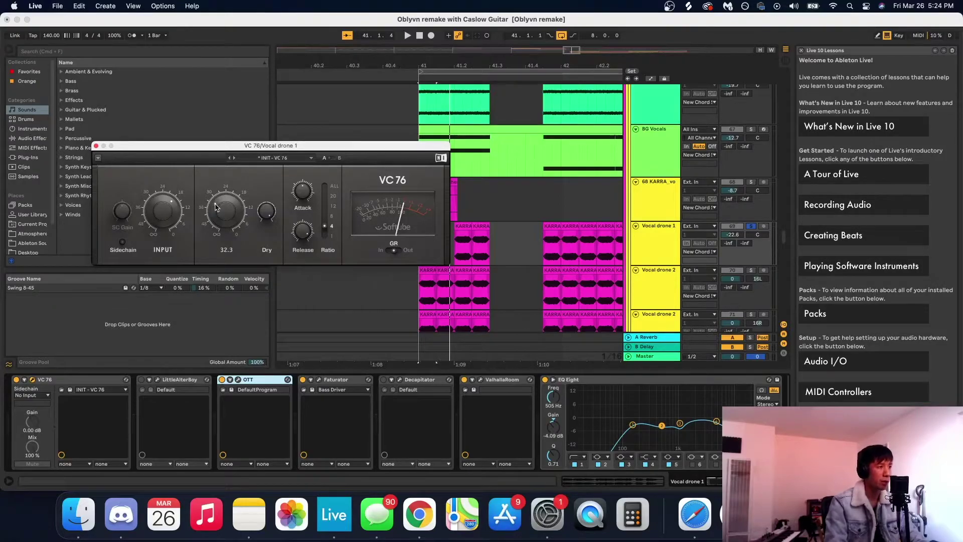
{"action": "mouse_move", "coordinate": [304, 236]}
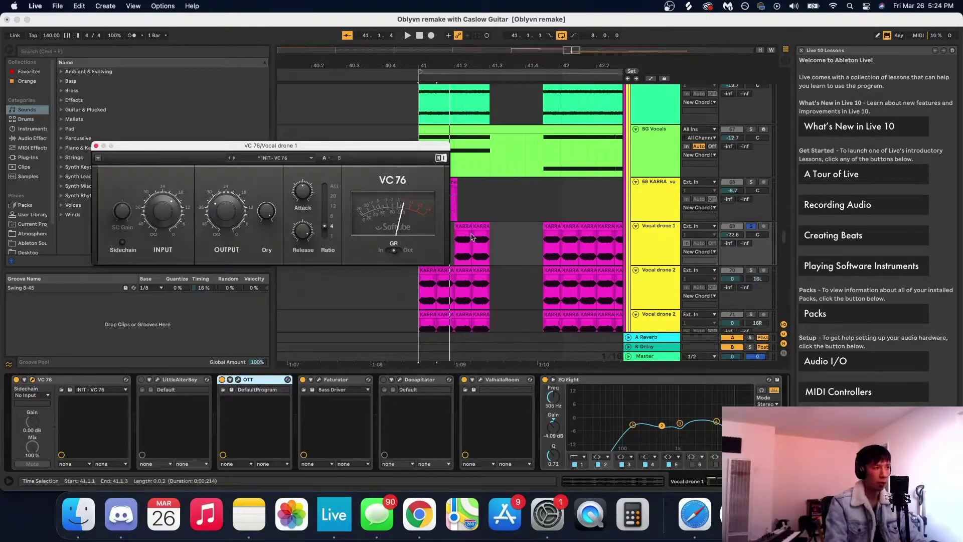
{"action": "left_click", "coordinate": [16, 380]}
{"action": "key", "text": "space"}
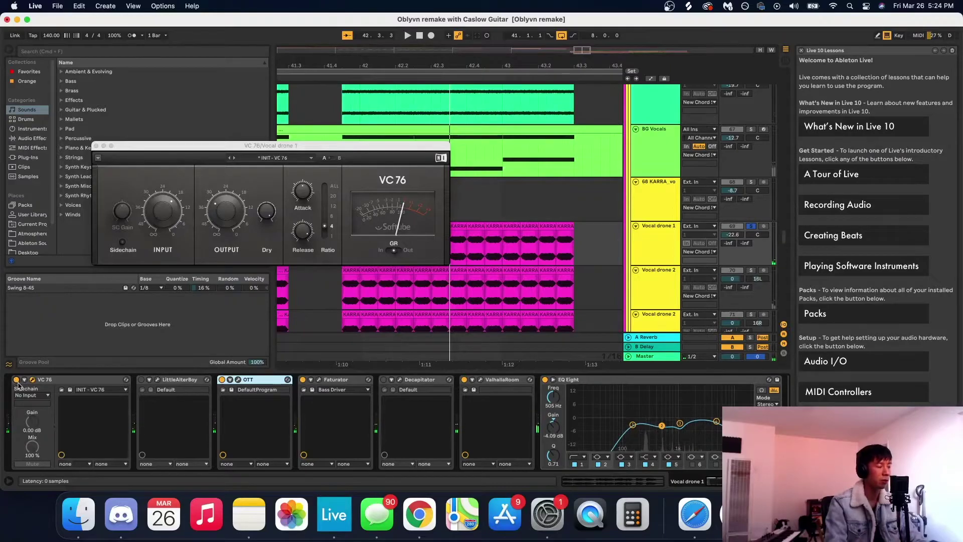
{"action": "left_click", "coordinate": [16, 380]}
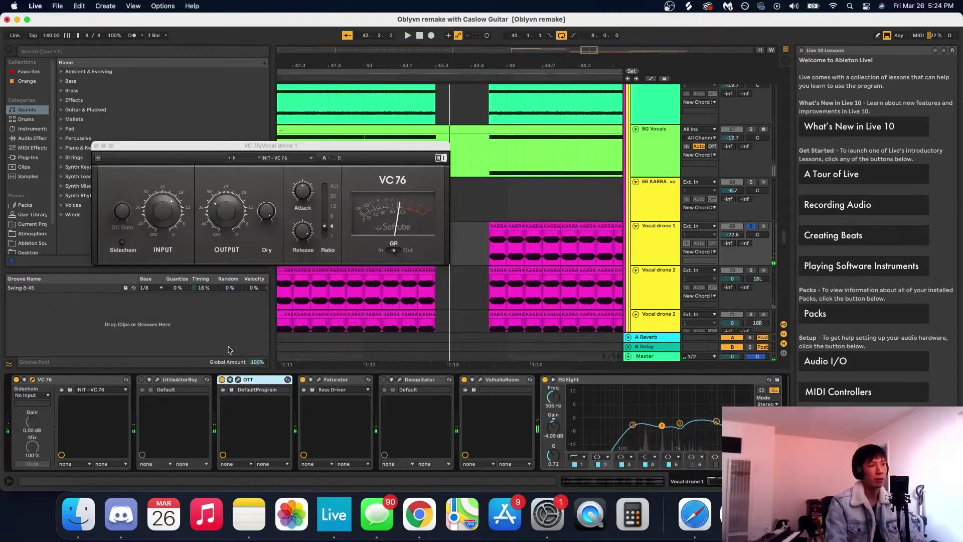
Step: Play Vocal drone 1 with its OTT settings open, and open the Faturator's settings past the trial notice
{"action": "left_click", "coordinate": [238, 380]}
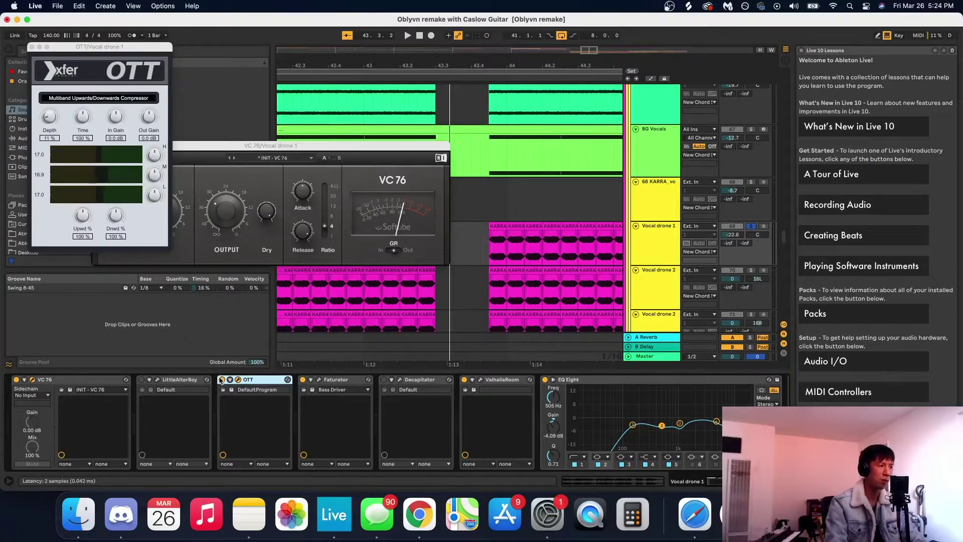
{"action": "key", "text": "space"}
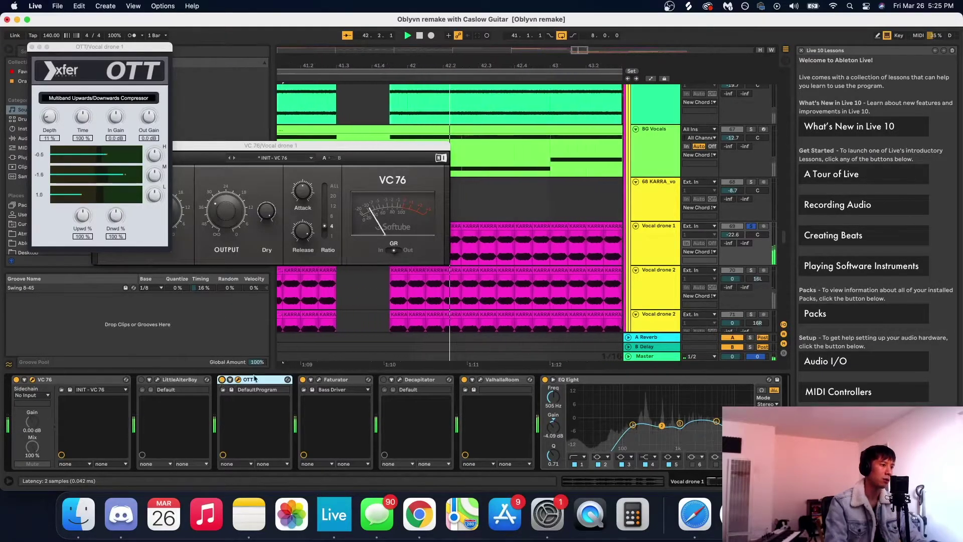
{"action": "left_click", "coordinate": [342, 380]}
{"action": "double_click", "coordinate": [342, 380]}
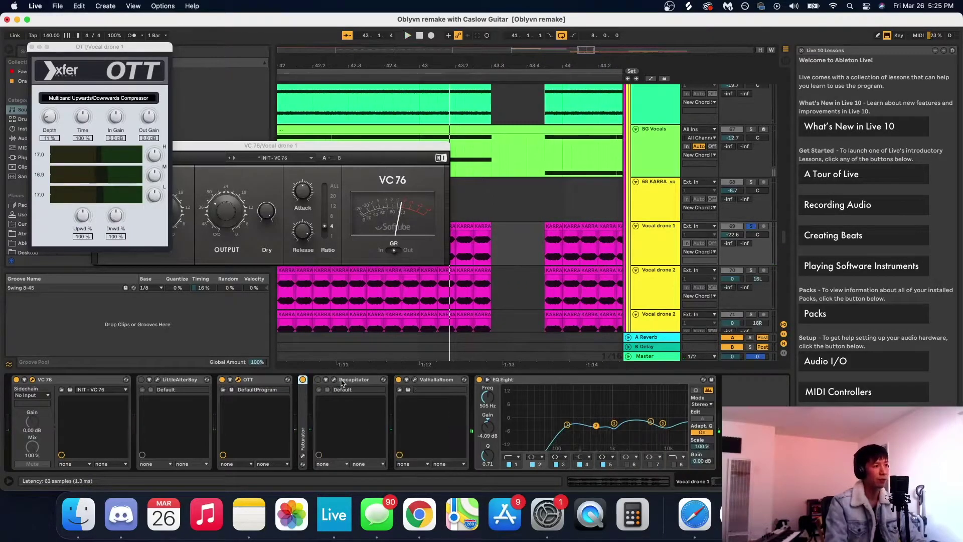
{"action": "double_click", "coordinate": [302, 406]}
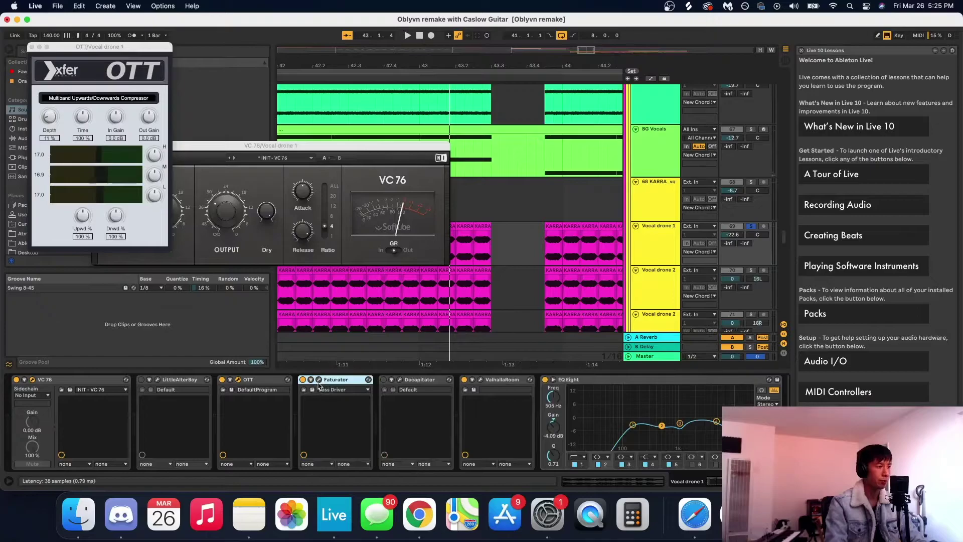
{"action": "left_click", "coordinate": [319, 380]}
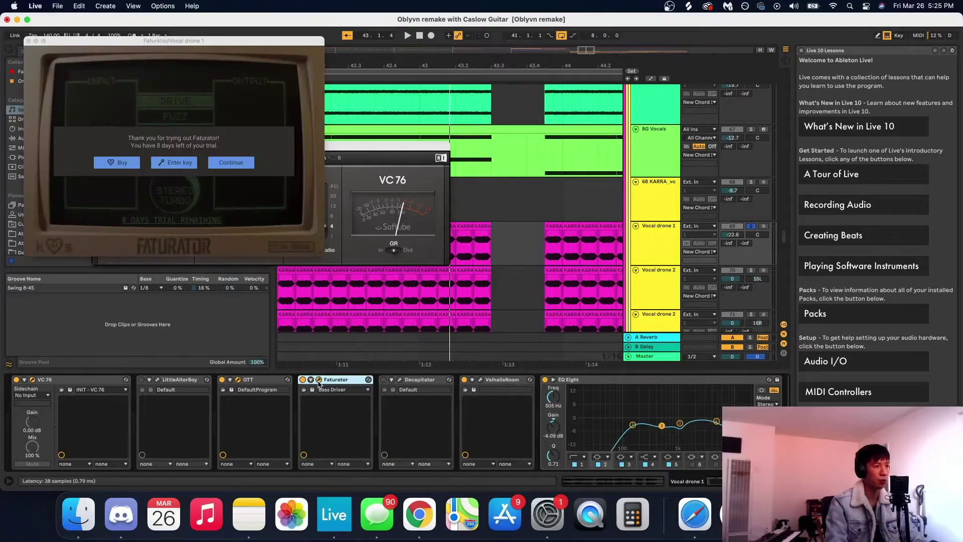
{"action": "left_click", "coordinate": [232, 164]}
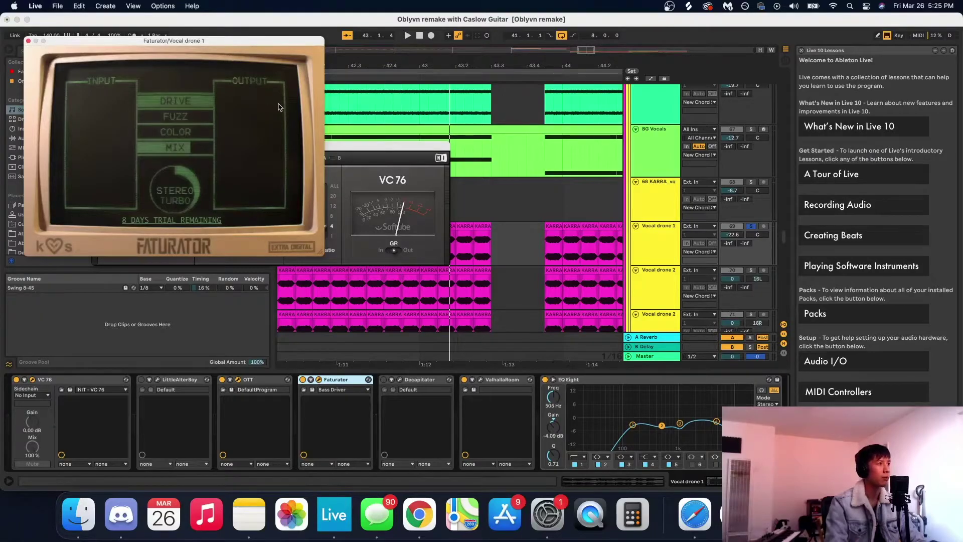
Step: Compare the Vocal drone 1 sound from bar 41 with the Faturator bypassed and active
{"action": "scroll", "coordinate": [355, 340], "scroll_direction": "left", "scroll_amount": 5}
{"action": "left_click", "coordinate": [356, 340]}
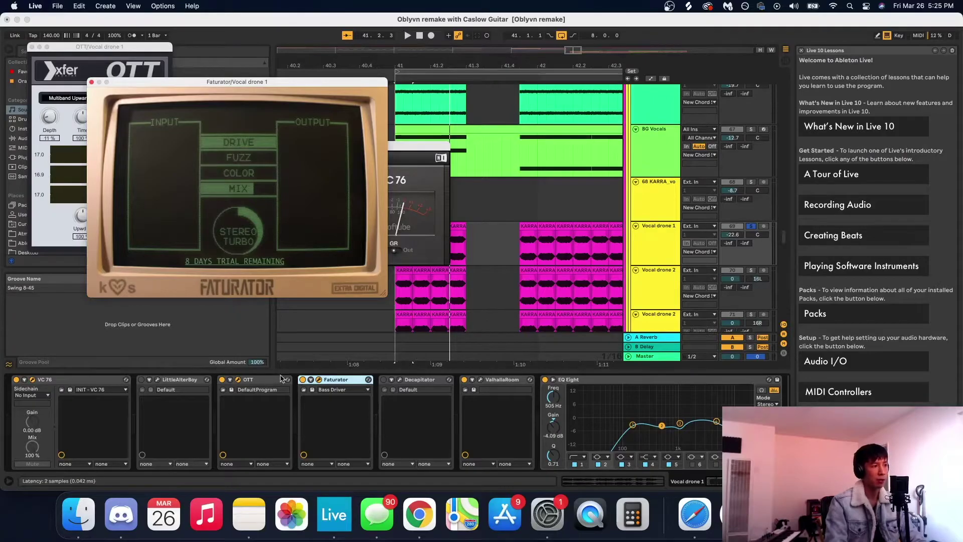
{"action": "left_click", "coordinate": [303, 385]}
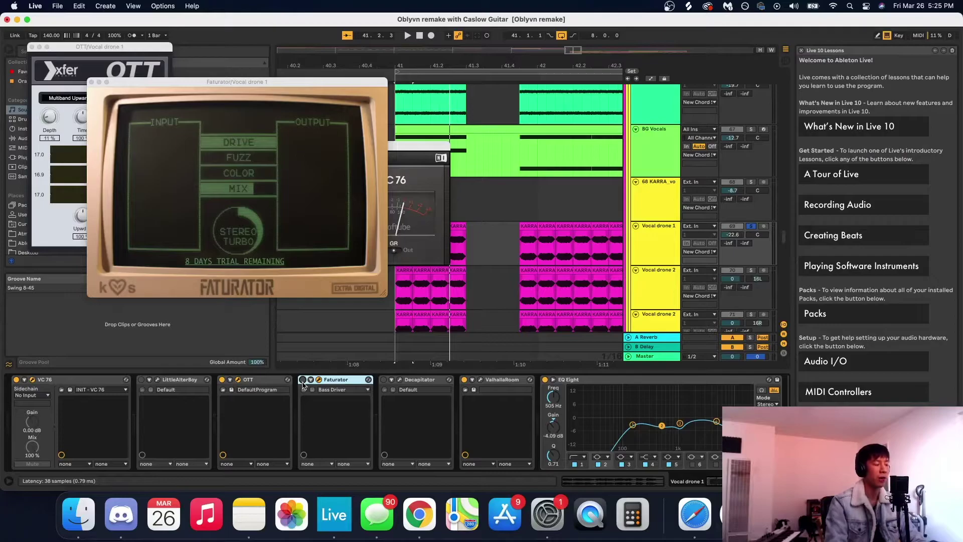
{"action": "key", "text": "space"}
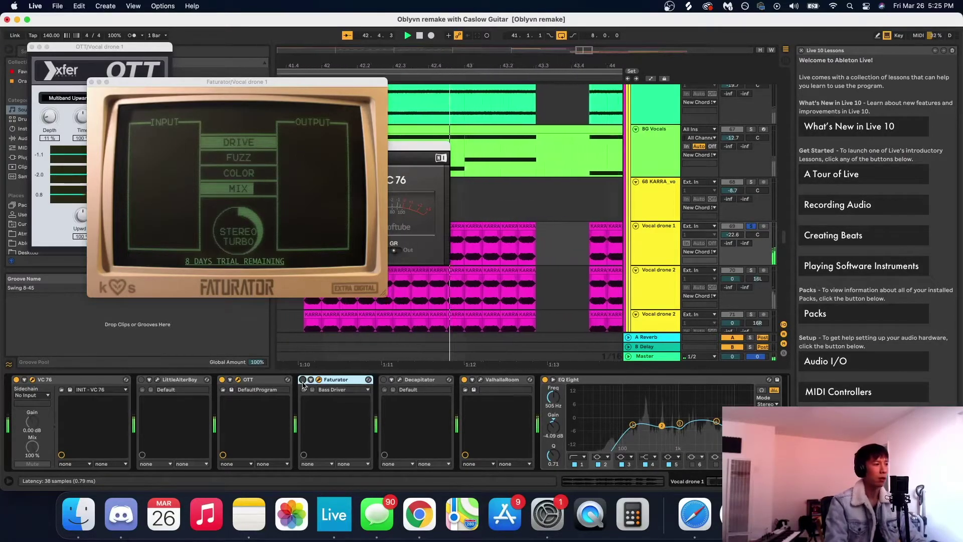
{"action": "left_click", "coordinate": [303, 379]}
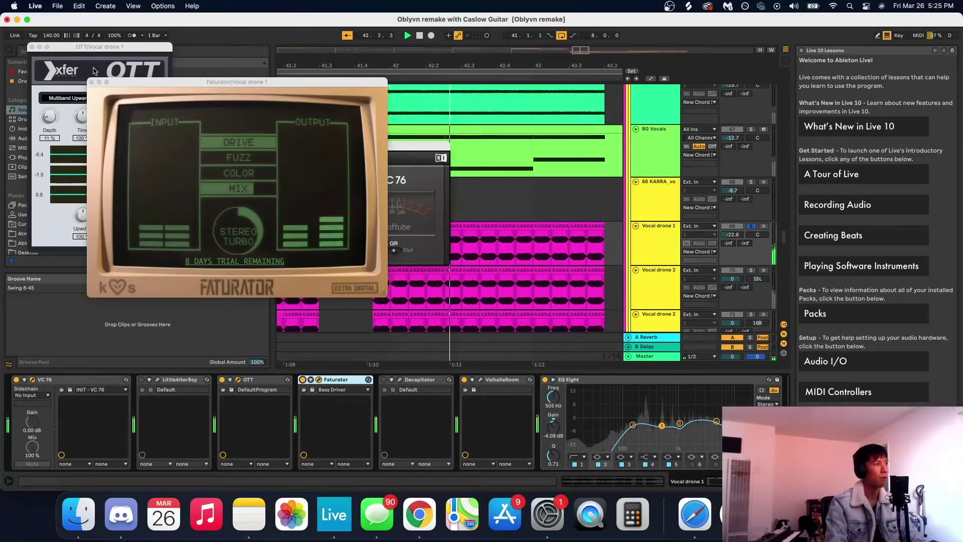
Step: Close the Faturator, OTT and VC 76 windows and select the Decapitator in the Vocal drone 1 device chain
{"action": "left_click", "coordinate": [92, 81]}
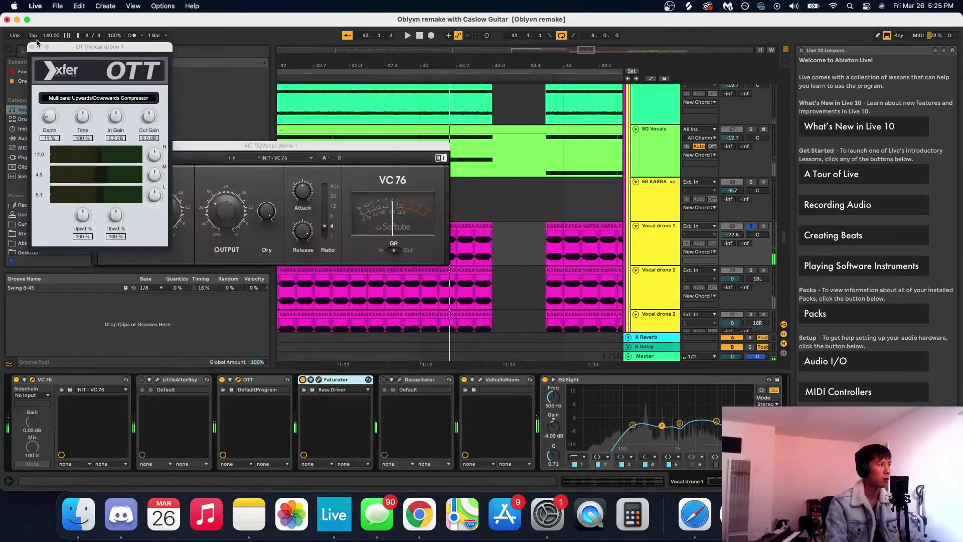
{"action": "left_click", "coordinate": [30, 47]}
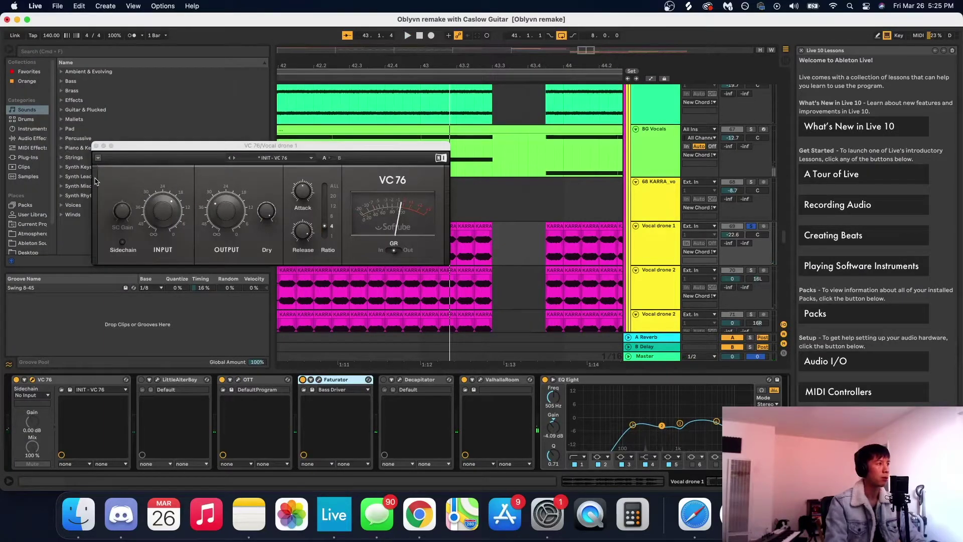
{"action": "left_click", "coordinate": [95, 145]}
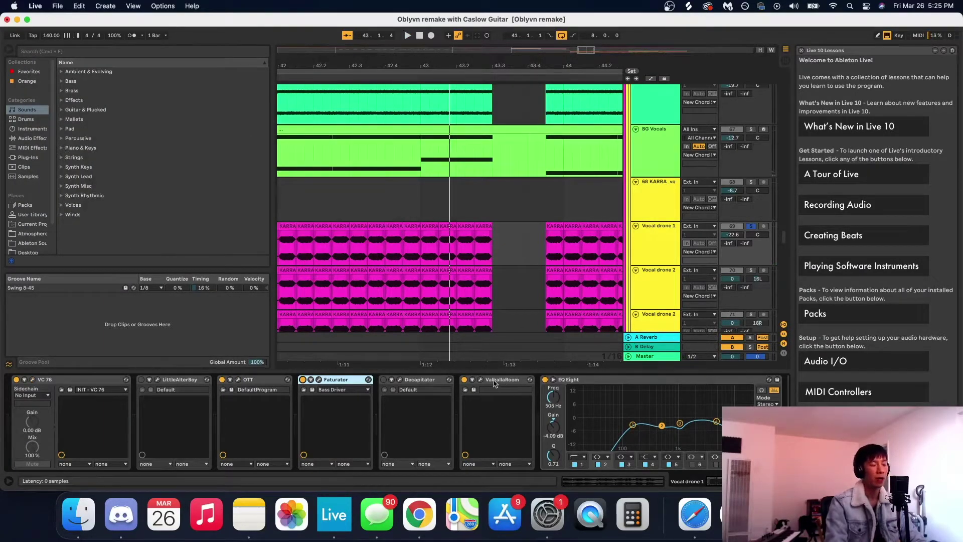
{"action": "left_click", "coordinate": [401, 401]}
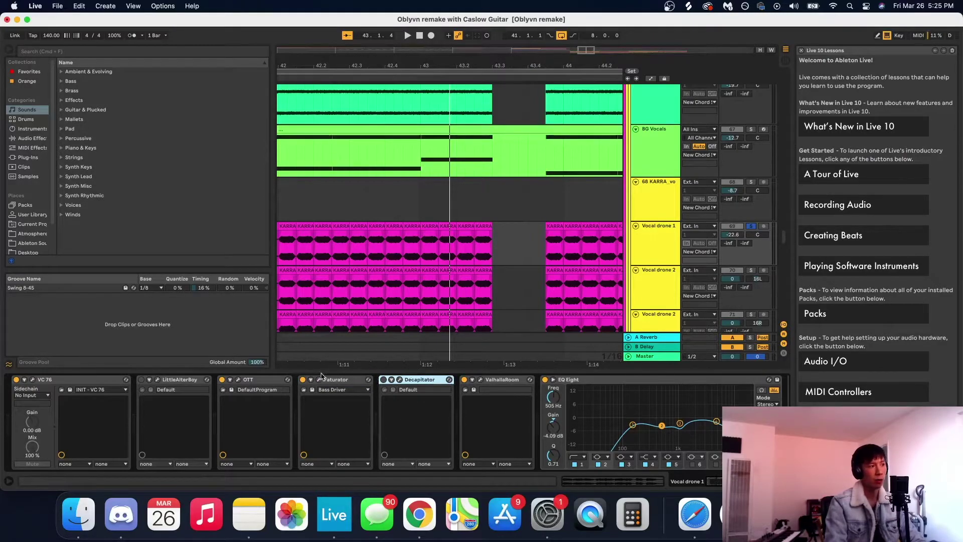
Step: Bypass the Faturator on Vocal drone 1, activate the Decapitator in its place, play from bar 41 and open the Decapitator's settings
{"action": "left_click", "coordinate": [303, 380]}
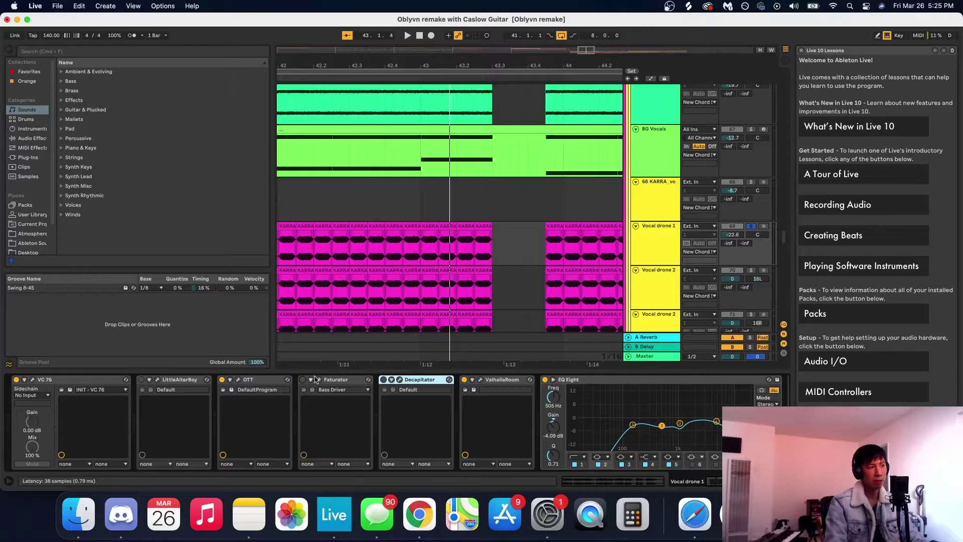
{"action": "left_click", "coordinate": [383, 380]}
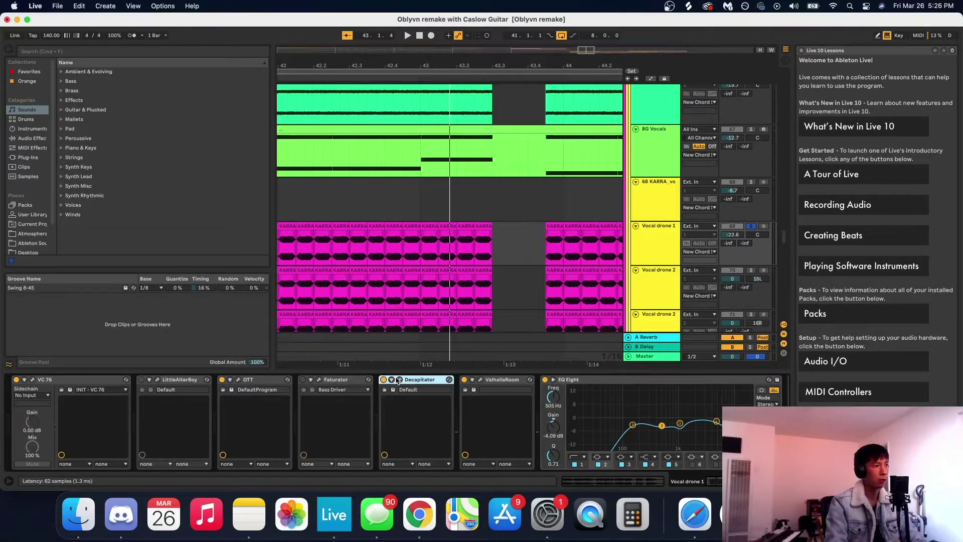
{"action": "left_click", "coordinate": [399, 380]}
{"action": "left_click", "coordinate": [398, 379]}
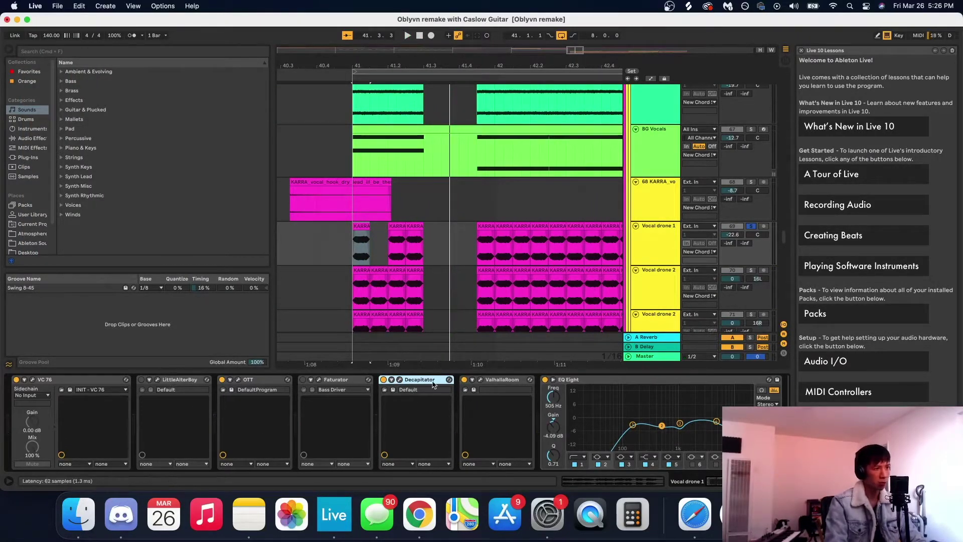
{"action": "left_click", "coordinate": [400, 379]}
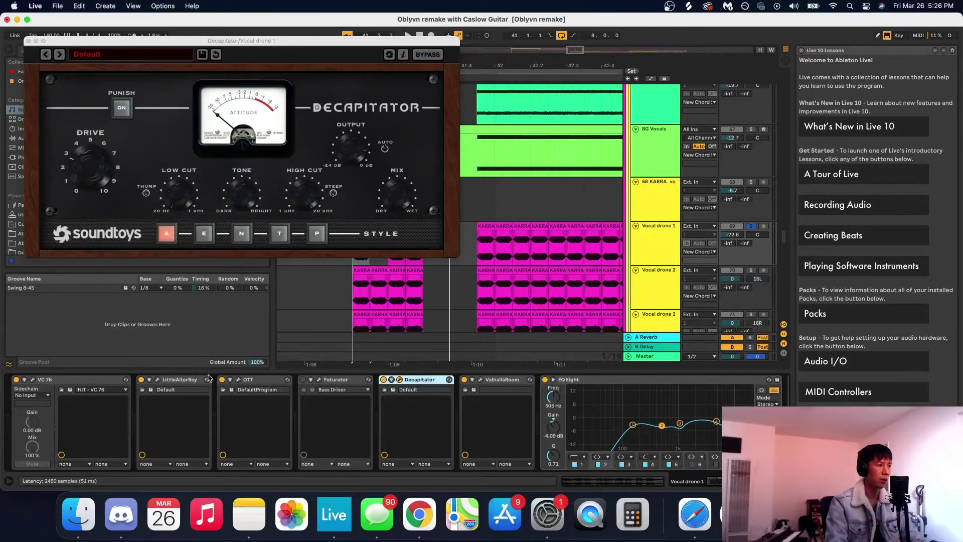
Step: Open the LittleAlterBoy on Vocal drone 1, reset its formant to 0.0 and play the drone with it active
{"action": "left_click", "coordinate": [157, 379]}
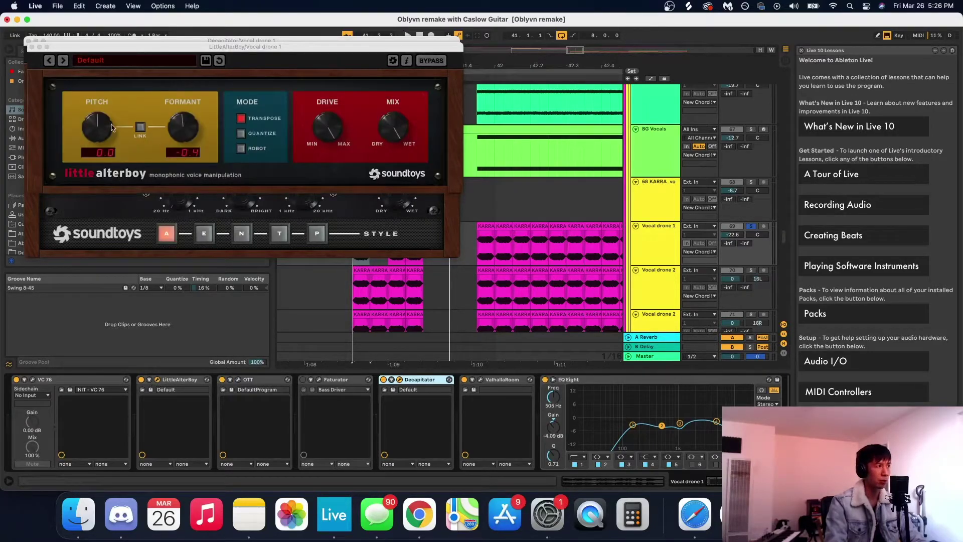
{"action": "left_click", "coordinate": [209, 108]}
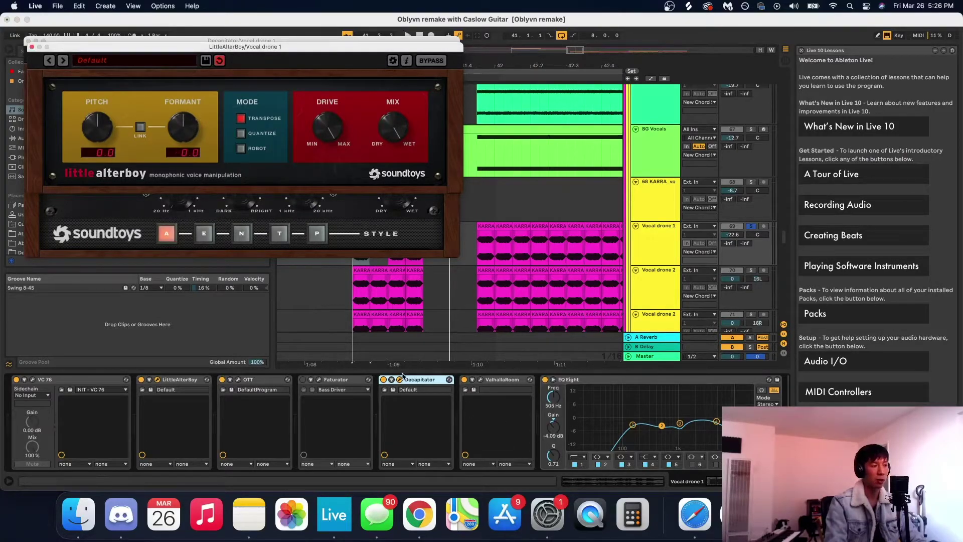
{"action": "key", "text": "space"}
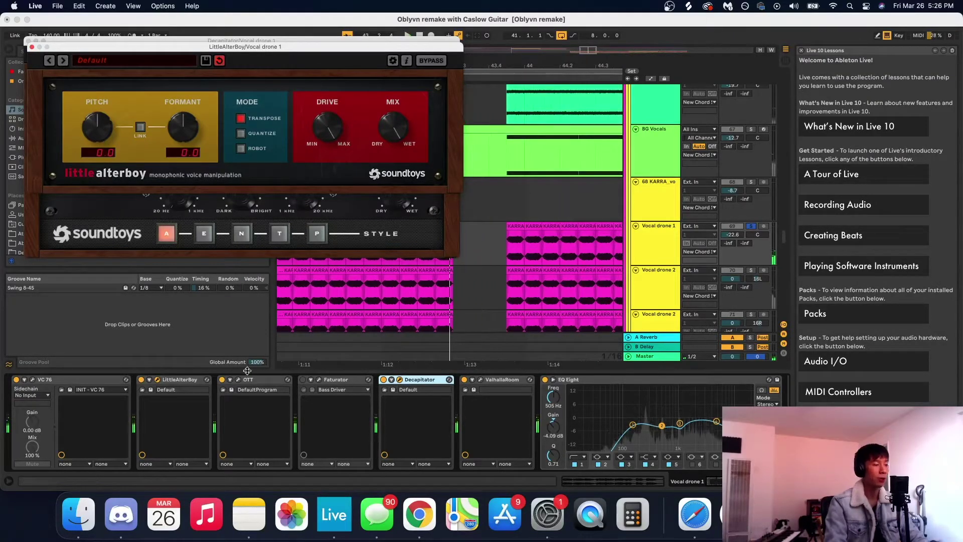
Step: Bypass the LittleAlterBoy and Decapitator on Vocal drone 1, reactivate the Faturator and play the drone
{"action": "left_click", "coordinate": [141, 380]}
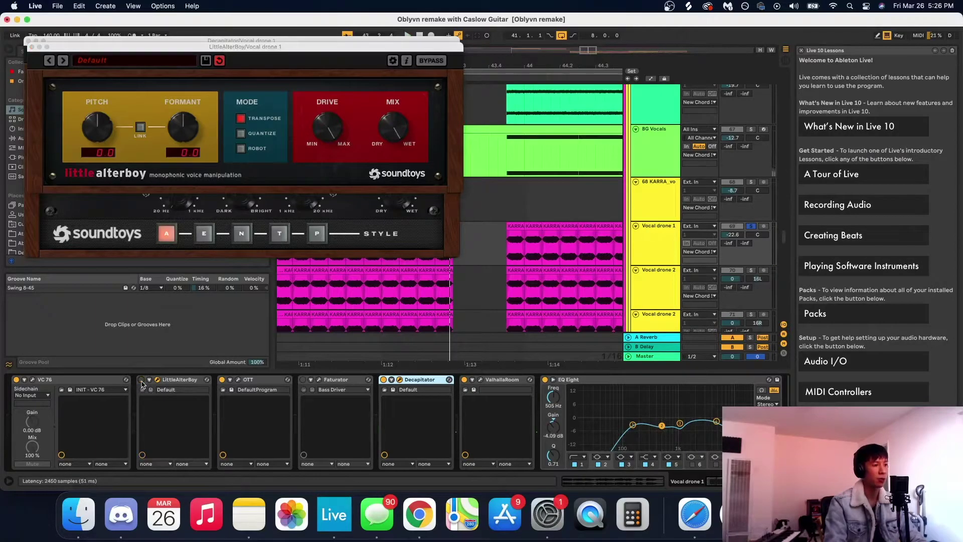
{"action": "left_click", "coordinate": [384, 379]}
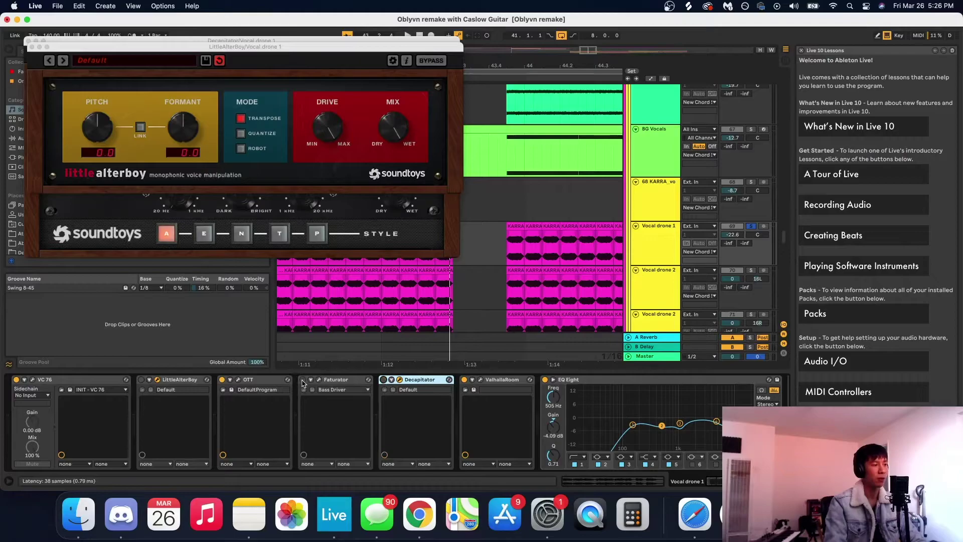
{"action": "left_click", "coordinate": [303, 379]}
{"action": "key", "text": "space"}
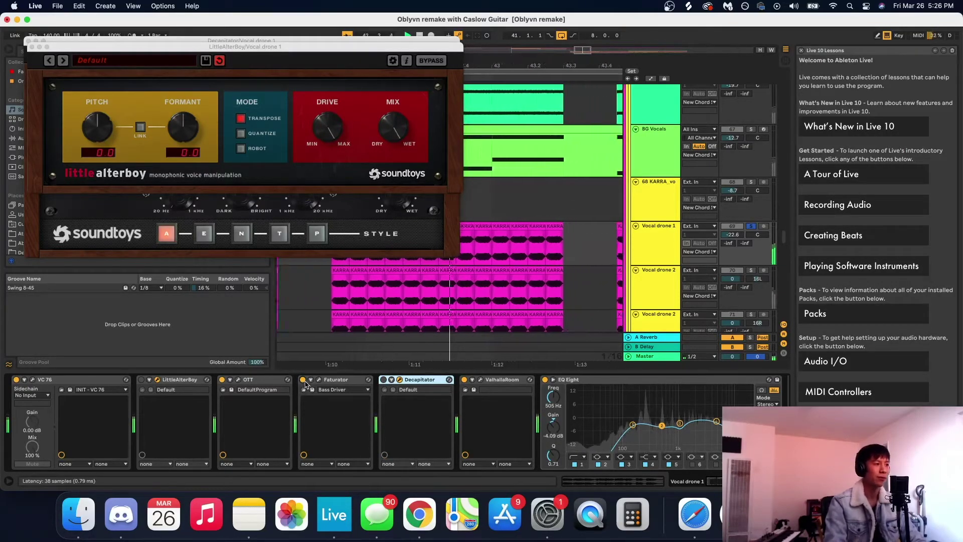
{"action": "key", "text": "space"}
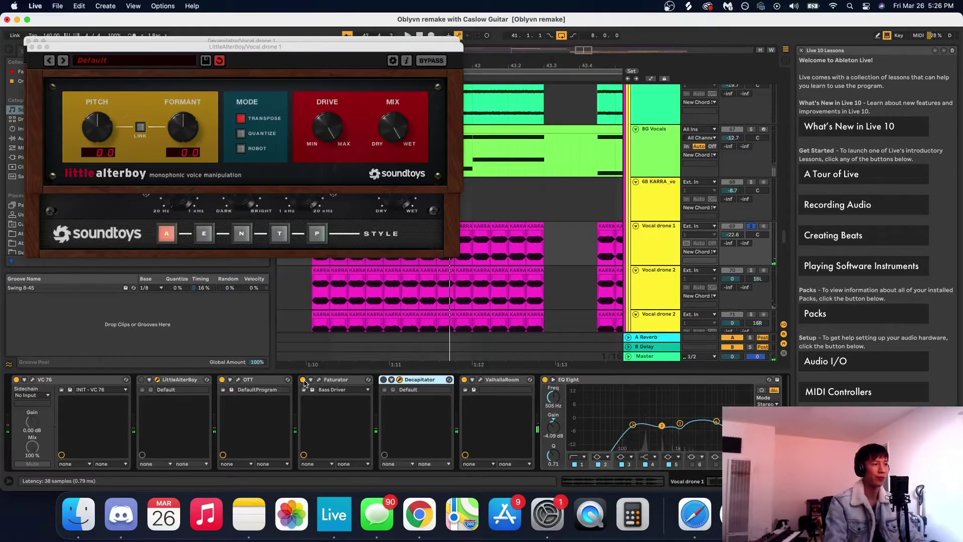
Step: Examine the ValhallaRoom reverb settings on Vocal drone 1, then close the Decapitator and ValhallaRoom windows
{"action": "left_click", "coordinate": [480, 380]}
{"action": "key", "text": "space"}
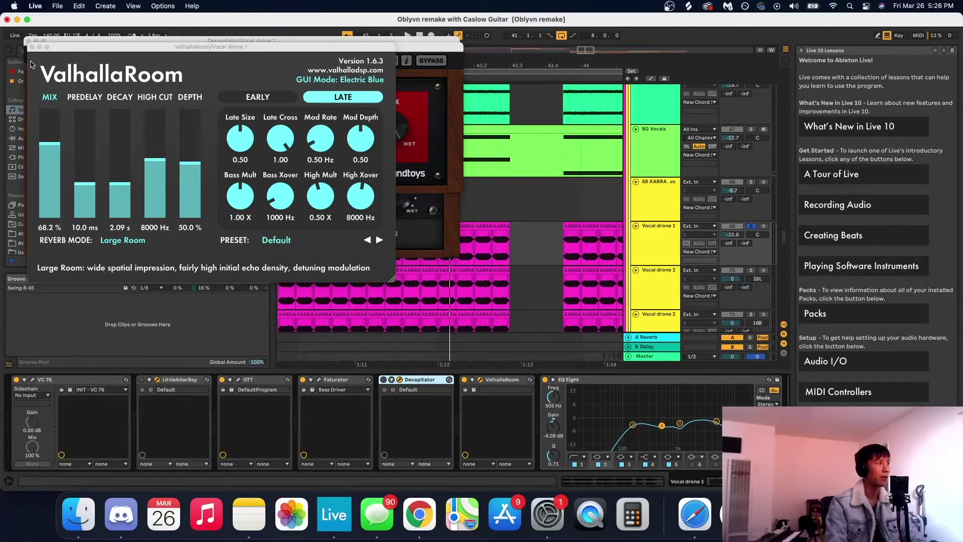
{"action": "left_click", "coordinate": [29, 41]}
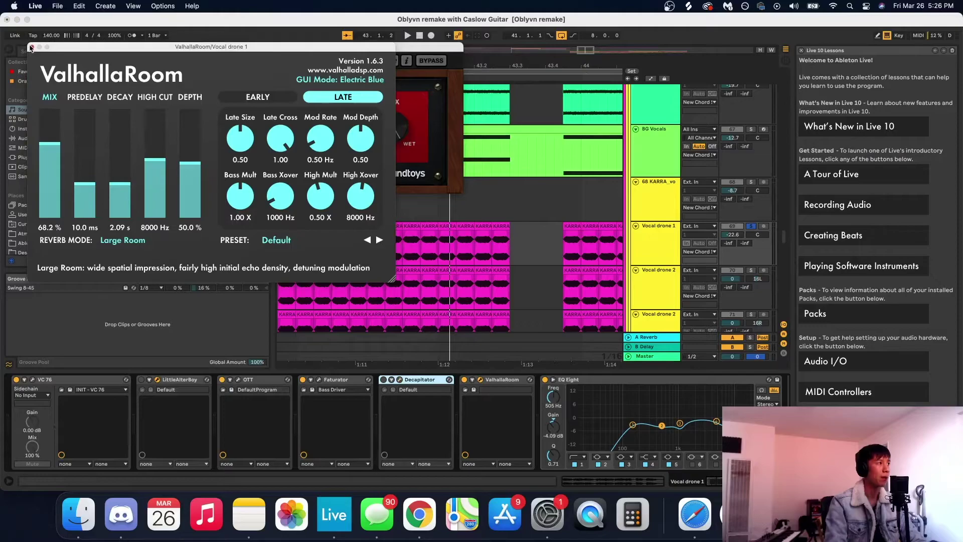
{"action": "left_click", "coordinate": [31, 47]}
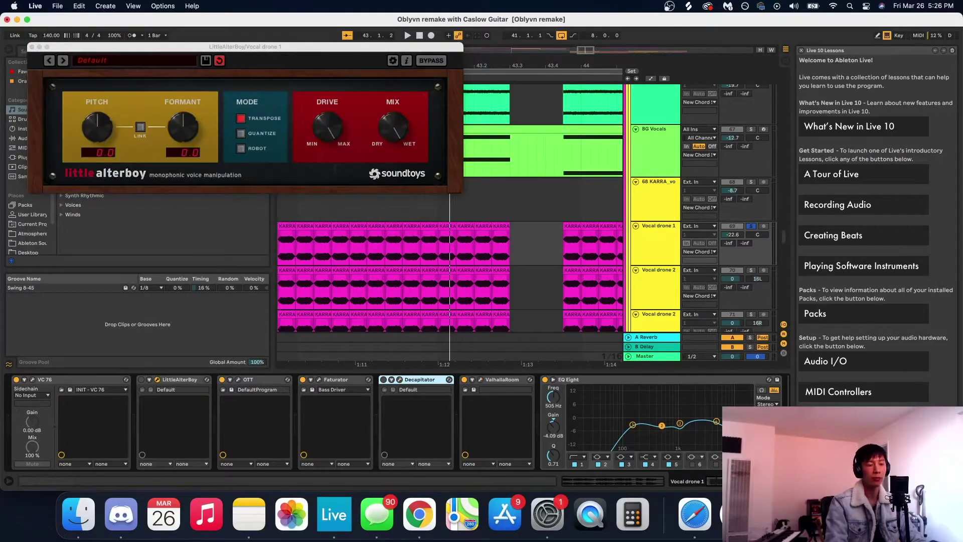
Step: Sweep band 3 of Vocal drone 1's EQ Eight during playback, set it to 1000 Hz and -4.83 dB, and close the LittleAlterBoy window
{"action": "scroll", "coordinate": [573, 417], "scroll_direction": "right", "scroll_amount": 3}
{"action": "key", "text": "space"}
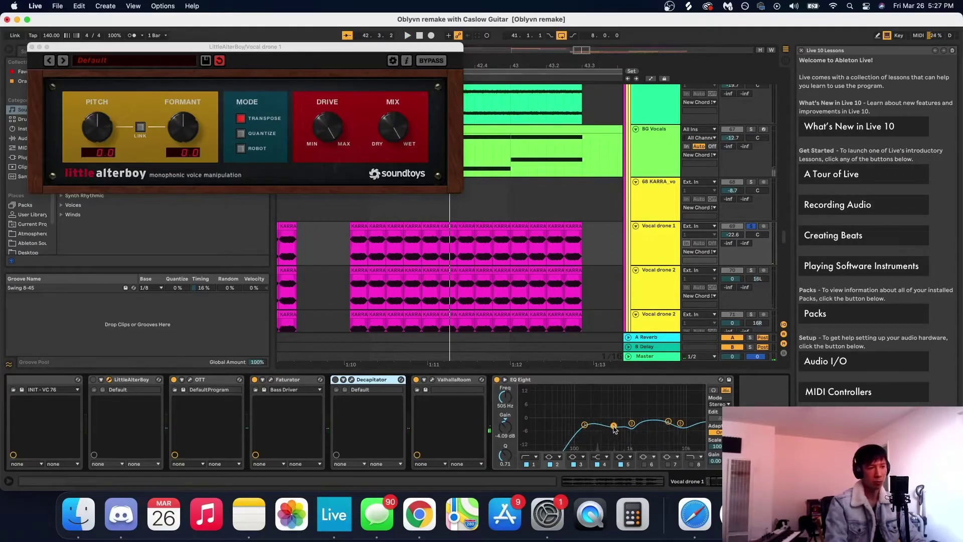
{"action": "key", "text": "space"}
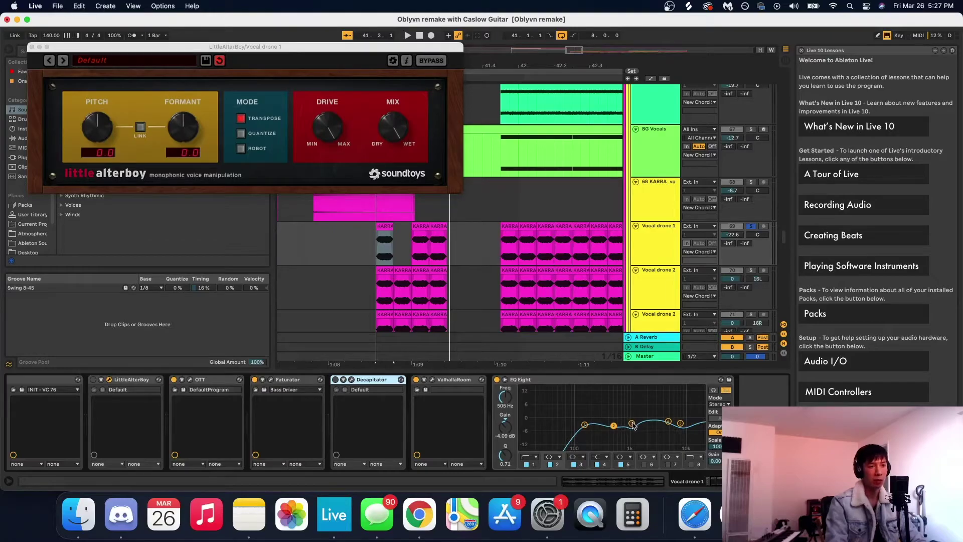
{"action": "left_click", "coordinate": [632, 424]}
{"action": "key", "text": "space"}
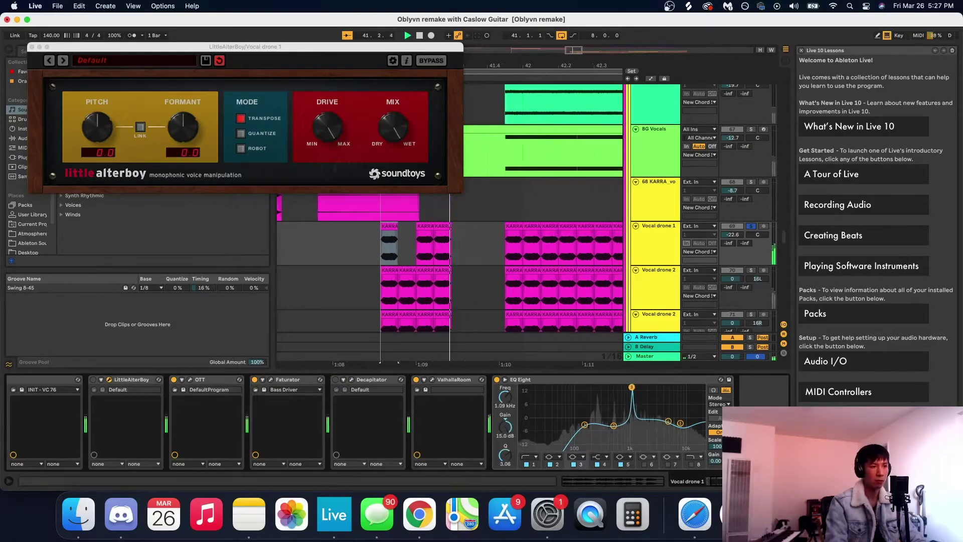
{"action": "mouse_move", "coordinate": [632, 424]}
{"action": "left_mouse_down"}
{"action": "mouse_move", "coordinate": [631, 387]}
{"action": "mouse_move", "coordinate": [630, 426]}
{"action": "left_mouse_up"}
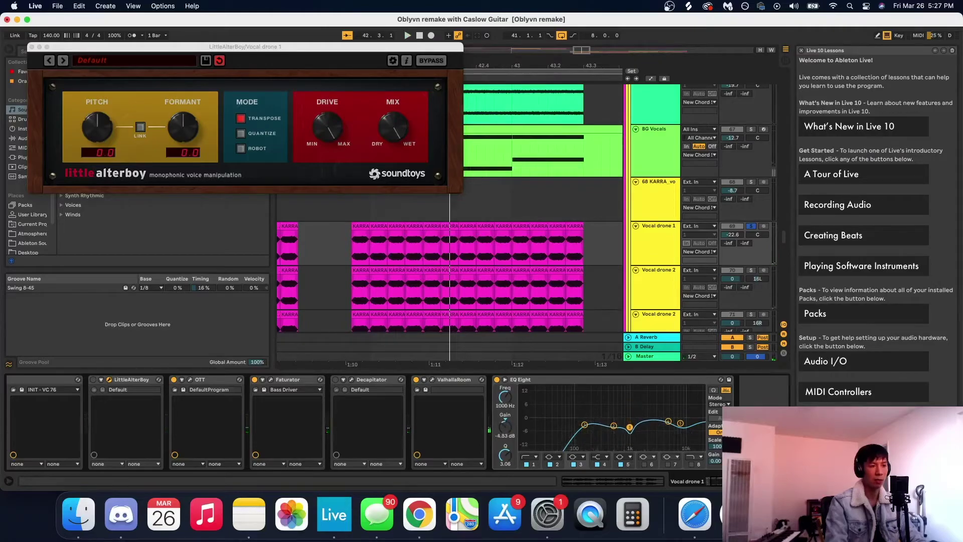
{"action": "left_click_drag", "start_coordinate": [389, 244], "coordinate": [407, 244]}
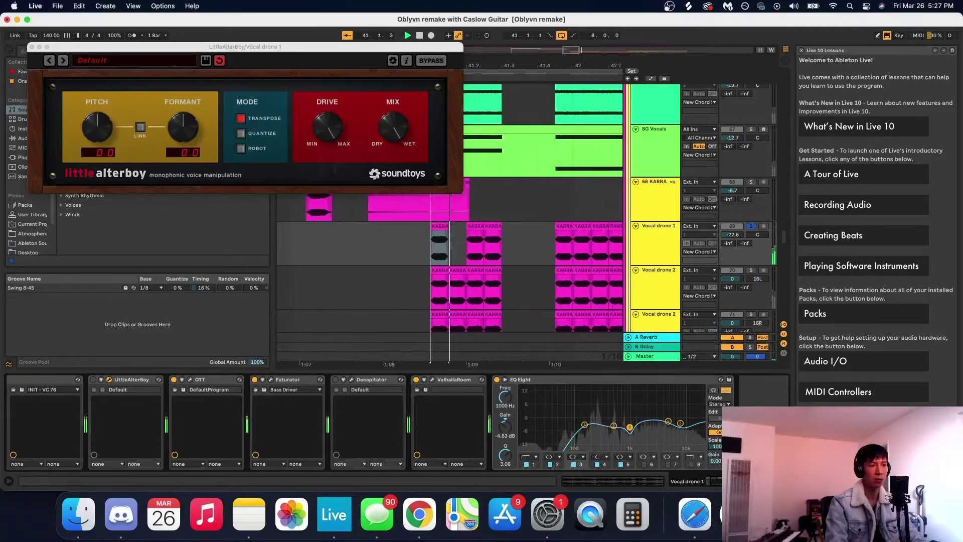
{"action": "left_click", "coordinate": [32, 47]}
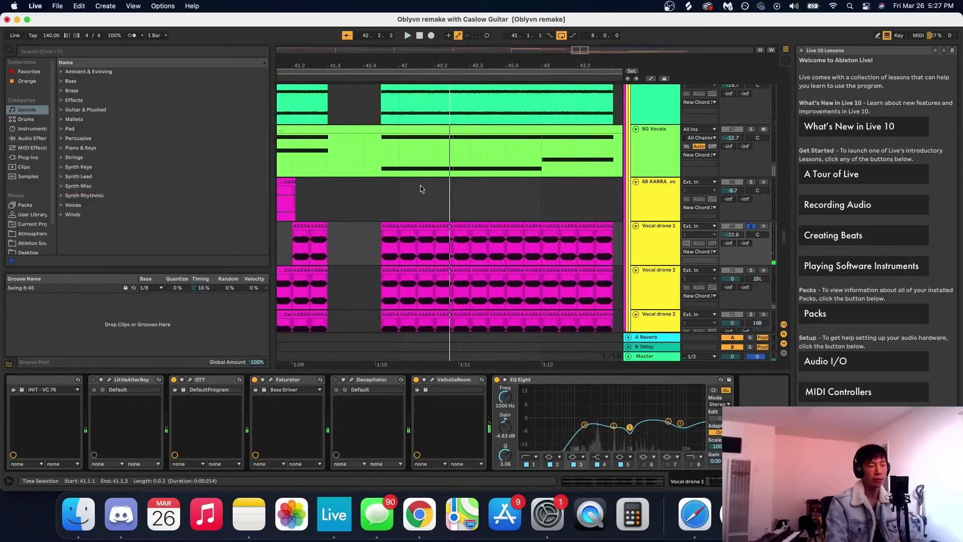
Step: Solo both Vocal drone 2 tracks together with Vocal drone 1 and play the three layers
{"action": "scroll", "coordinate": [419, 191], "scroll_direction": "down", "scroll_amount": 2}
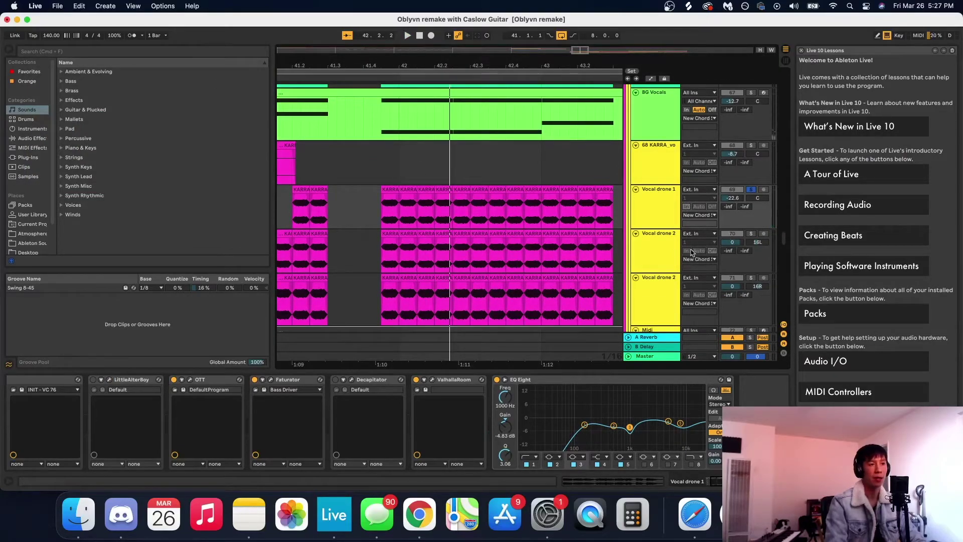
{"action": "left_click", "coordinate": [673, 252]}
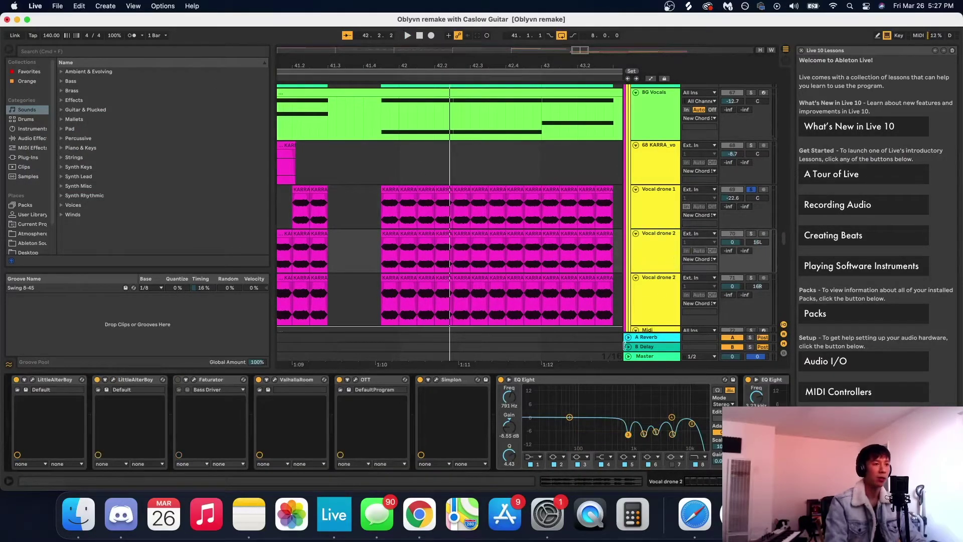
{"action": "left_click", "coordinate": [649, 303]}
{"action": "left_click", "coordinate": [651, 265]}
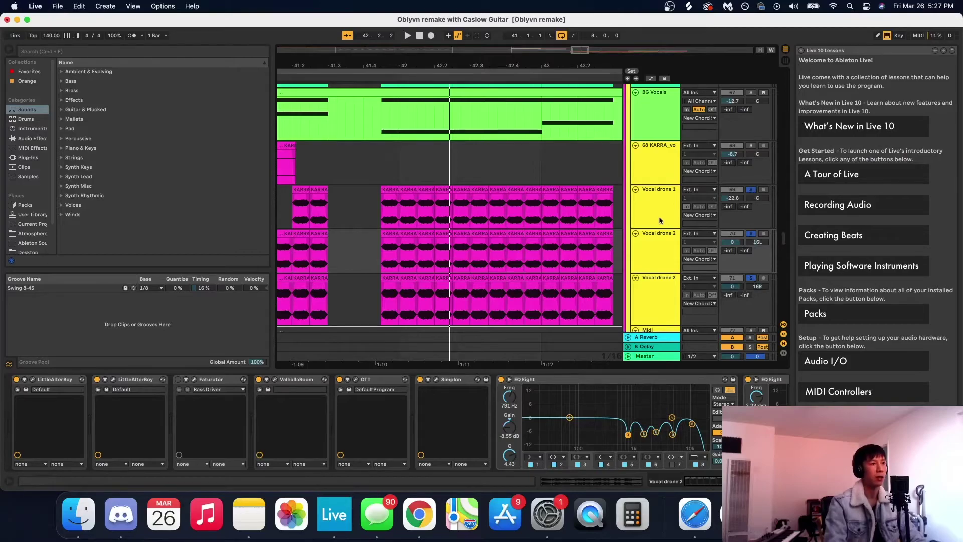
{"action": "key", "text": "space"}
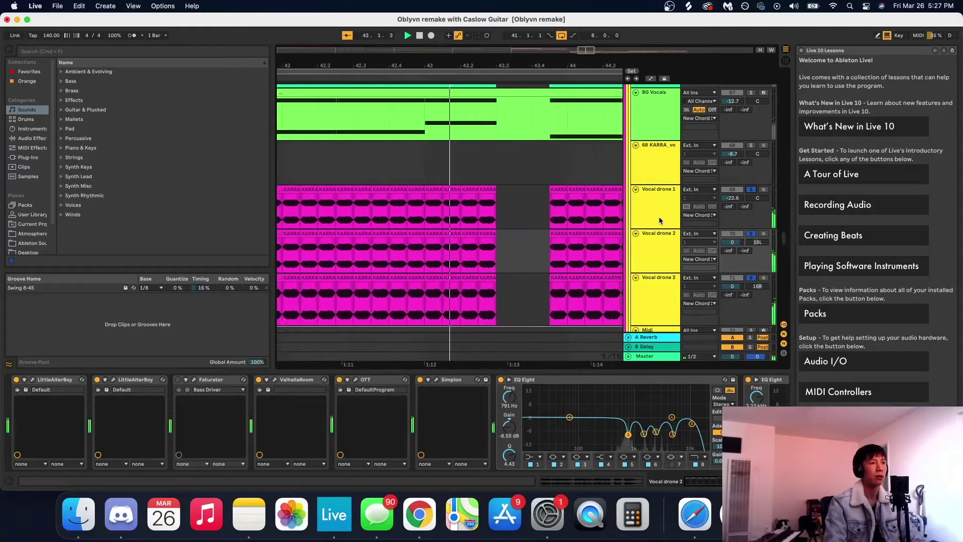
Step: Examine the full Vocal drone 2 device chain, from LittleAlterBoy to VC 76, and compare it with the Vocal drone 1 chain
{"action": "left_click", "coordinate": [657, 245]}
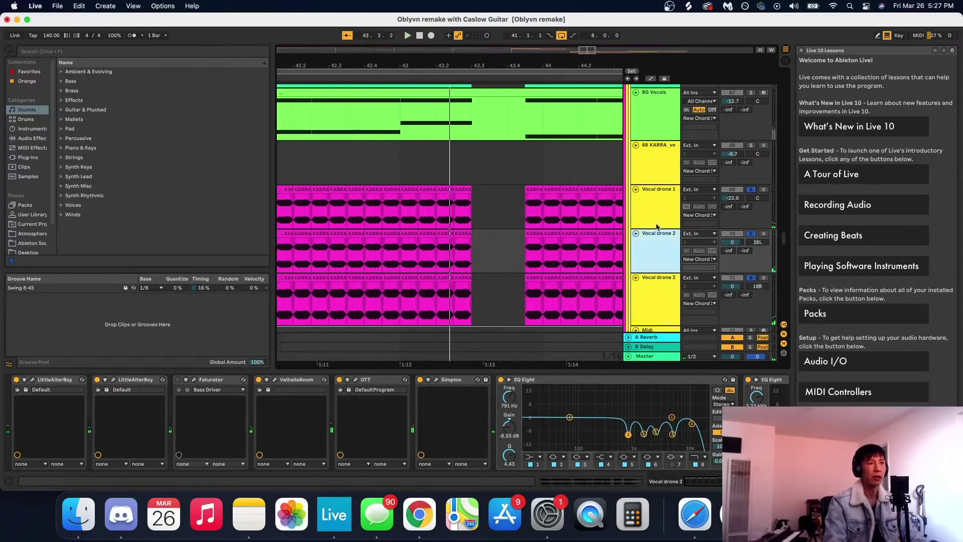
{"action": "left_click", "coordinate": [657, 227]}
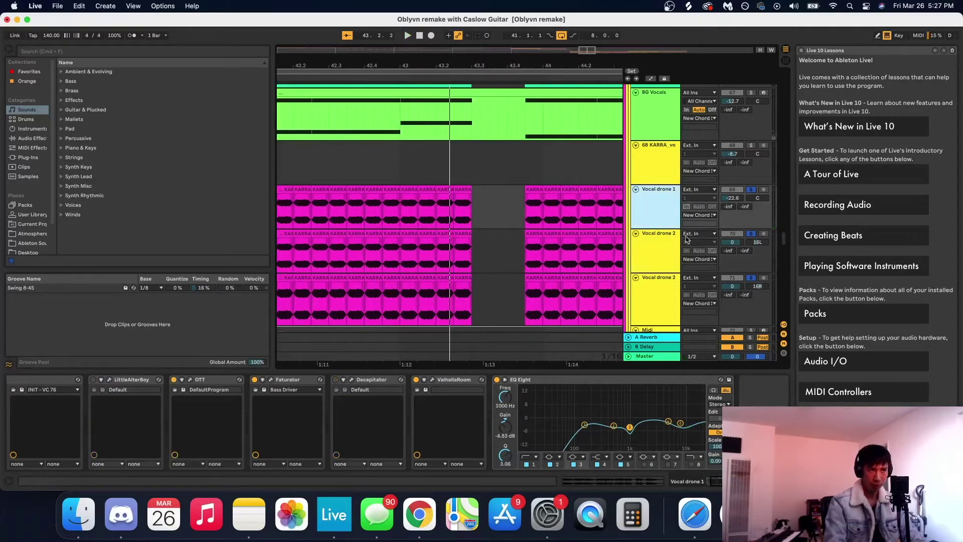
{"action": "left_click", "coordinate": [649, 251]}
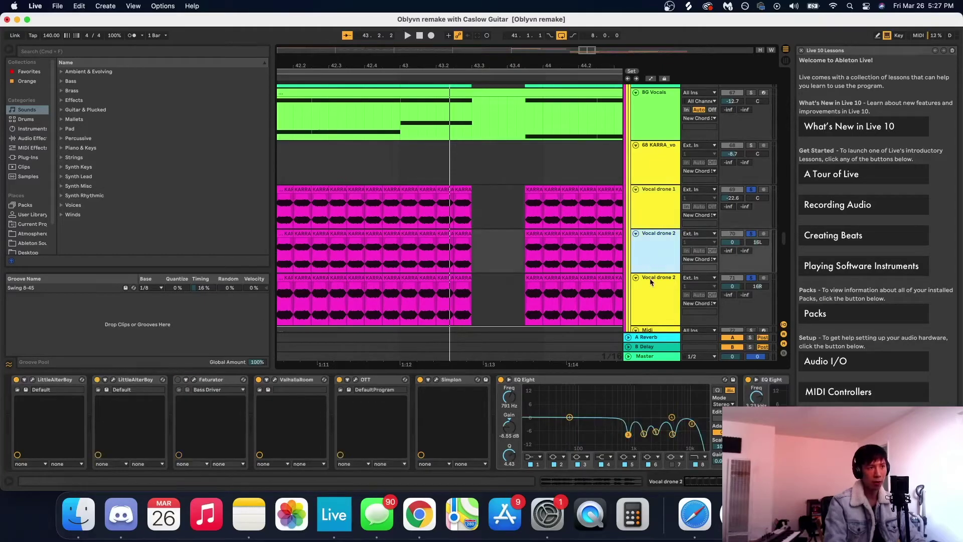
{"action": "left_click", "coordinate": [382, 261]}
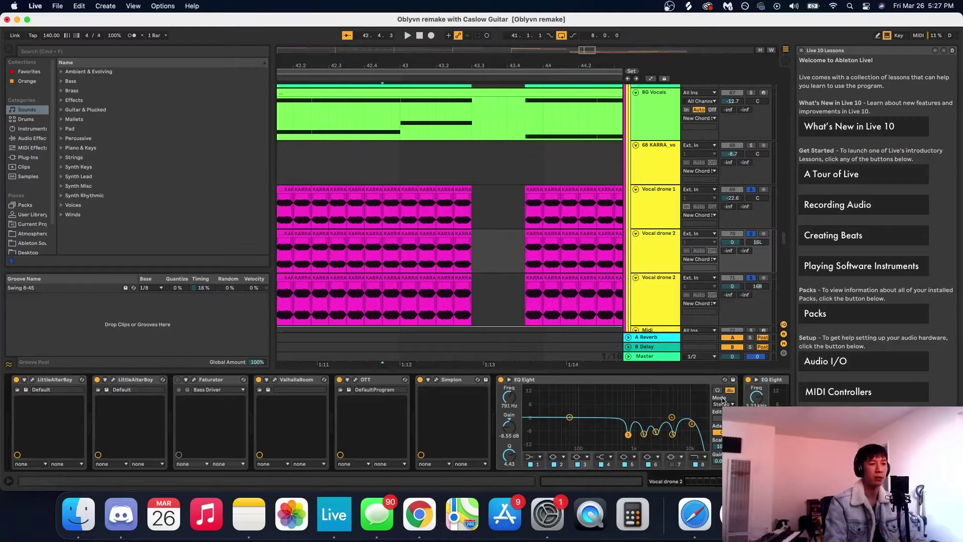
{"action": "scroll", "coordinate": [396, 421], "scroll_direction": "right", "scroll_amount": 10}
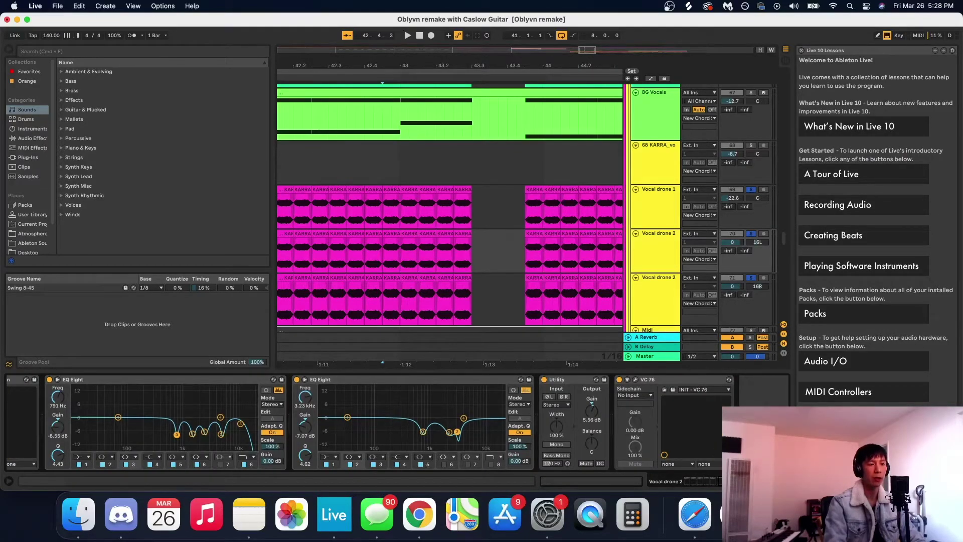
{"action": "scroll", "coordinate": [694, 481], "scroll_direction": "left", "scroll_amount": 10}
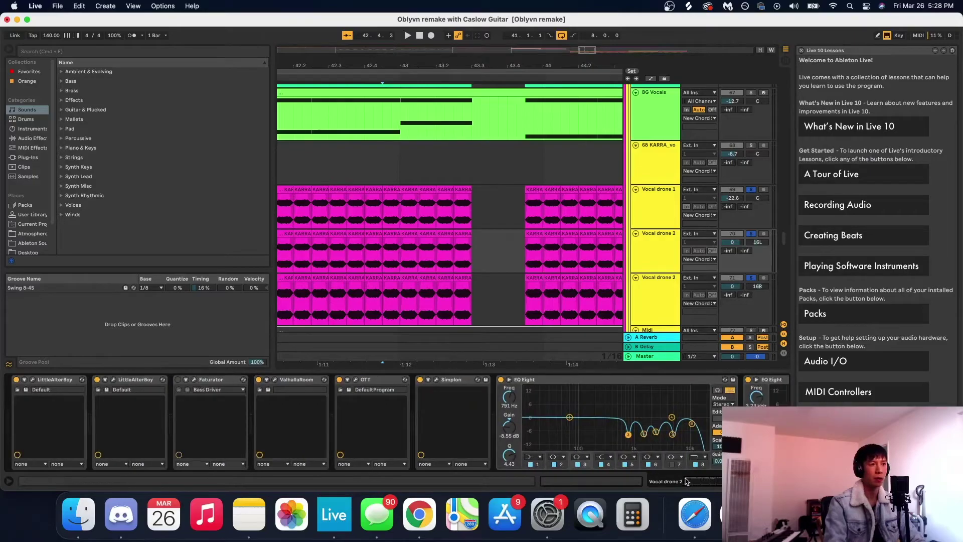
{"action": "left_click", "coordinate": [637, 213]}
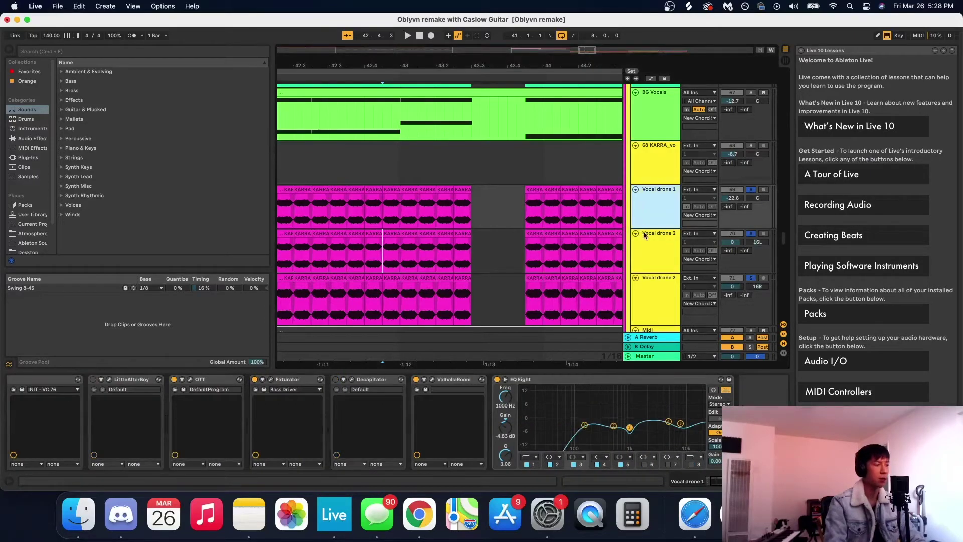
{"action": "left_click", "coordinate": [644, 233]}
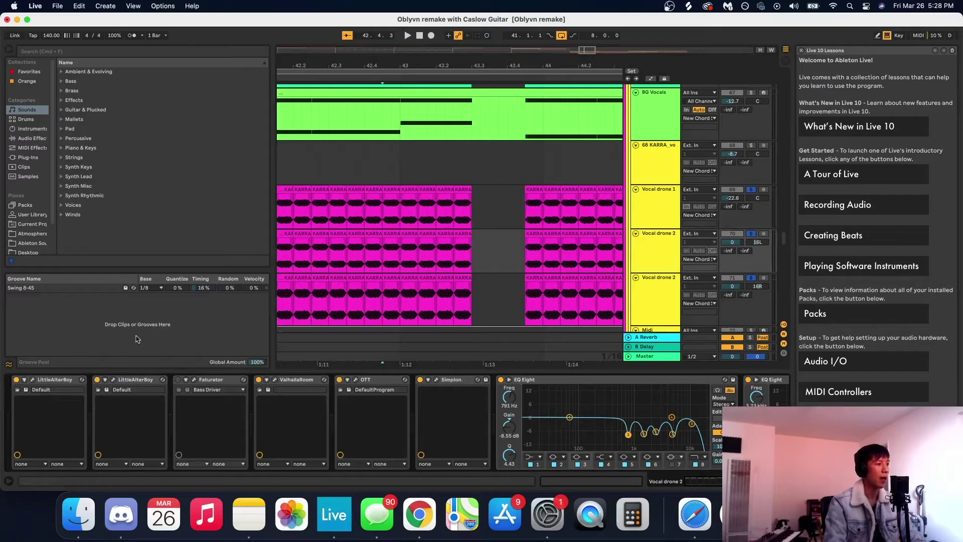
Step: Play the upper Vocal drone 2 track soloed and examine the pitch and formant settings of its first LittleAlterBoy
{"action": "left_click", "coordinate": [752, 235]}
{"action": "key", "text": "space"}
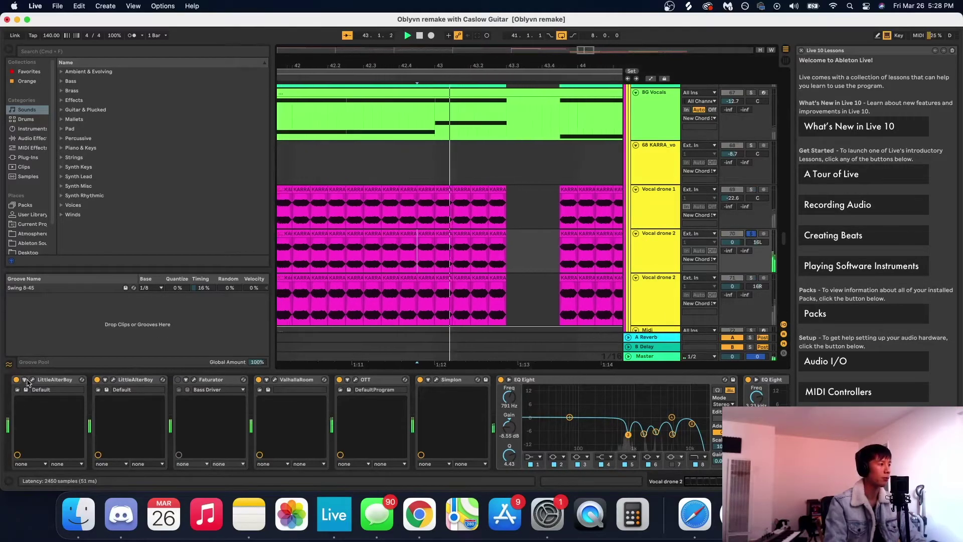
{"action": "left_click", "coordinate": [31, 380]}
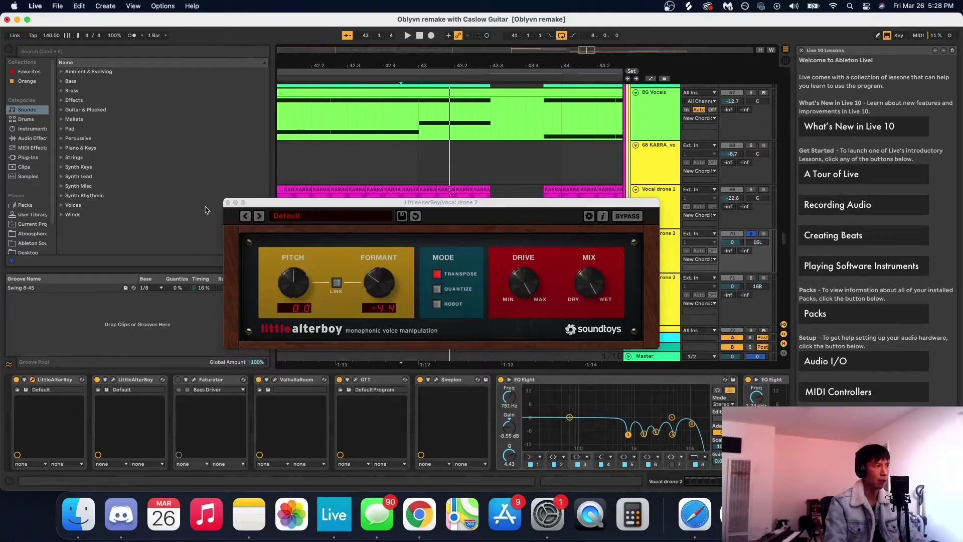
{"action": "left_click", "coordinate": [228, 203]}
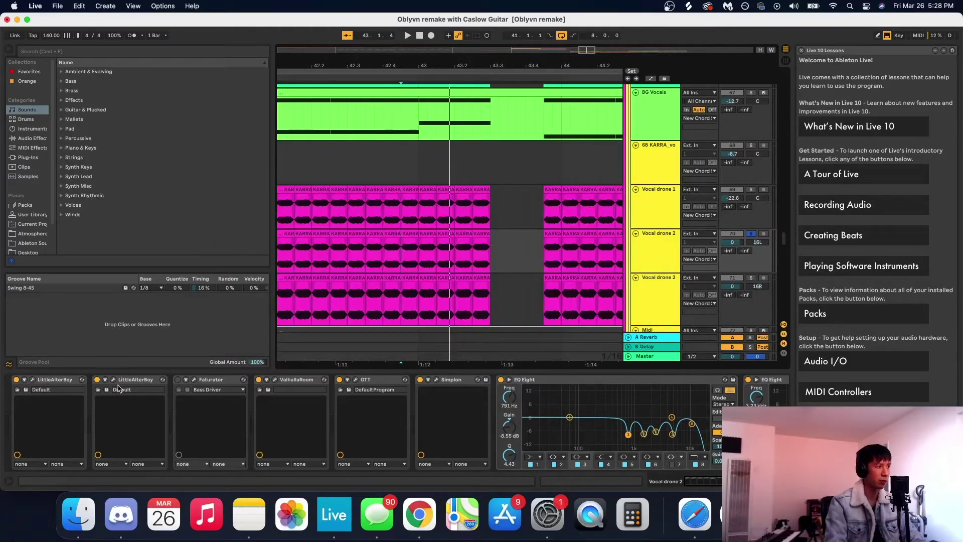
Step: Examine the second LittleAlterBoy's pitch and formant settings and the ValhallaRoom reverb settings on the upper Vocal drone 2 track, closing each window
{"action": "left_click", "coordinate": [114, 380]}
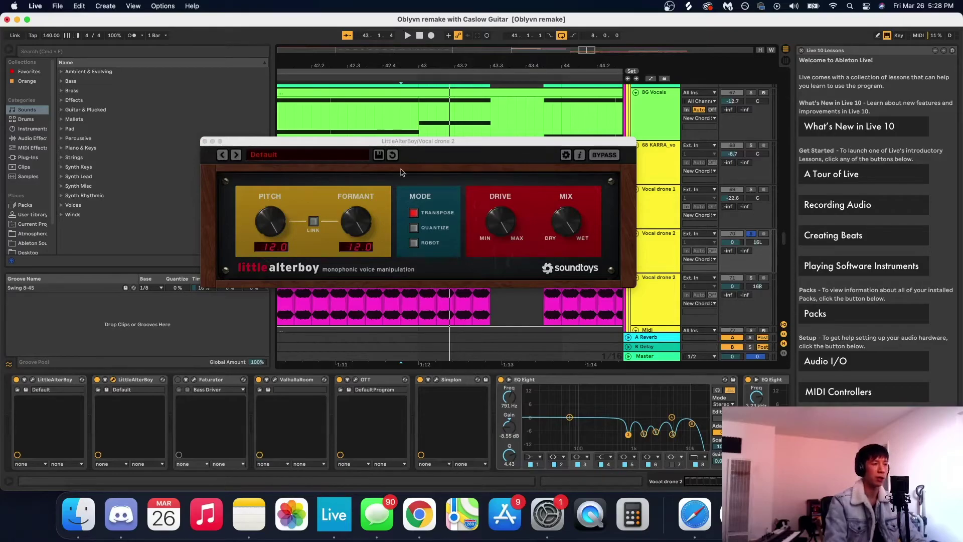
{"action": "left_click", "coordinate": [204, 143]}
{"action": "left_click", "coordinate": [205, 142]}
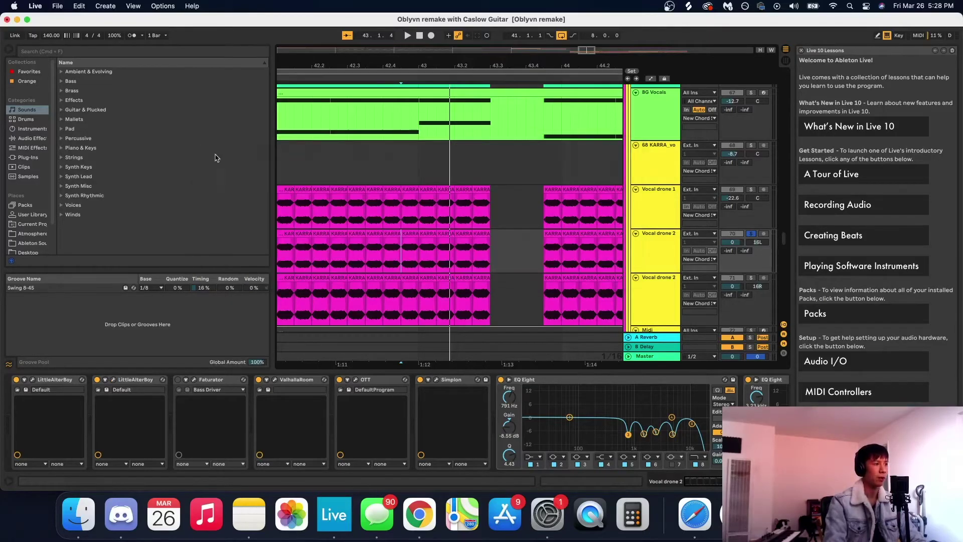
{"action": "left_click", "coordinate": [272, 380]}
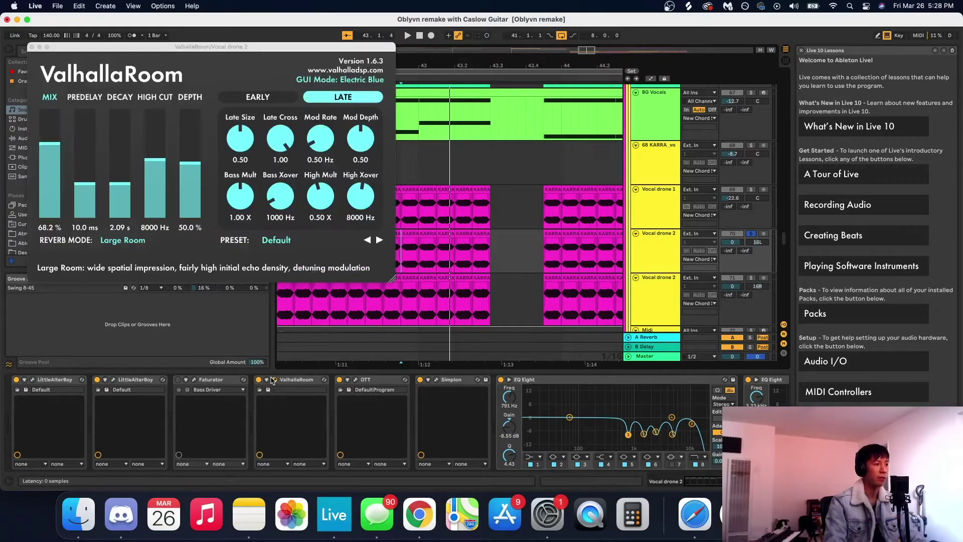
{"action": "left_click", "coordinate": [32, 48]}
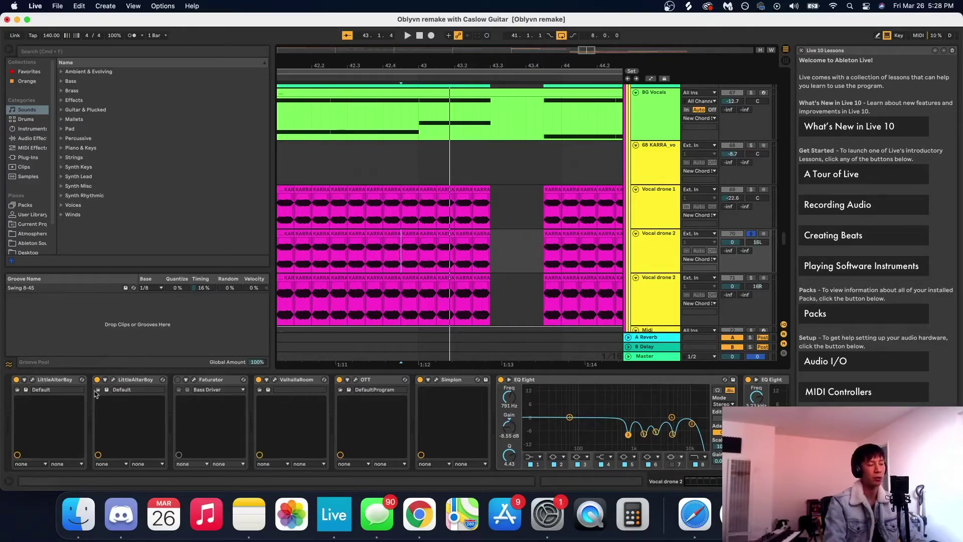
Step: Examine the depth and band settings of the OTT compressor on the upper Vocal drone 2 track and close its window
{"action": "left_click", "coordinate": [363, 409]}
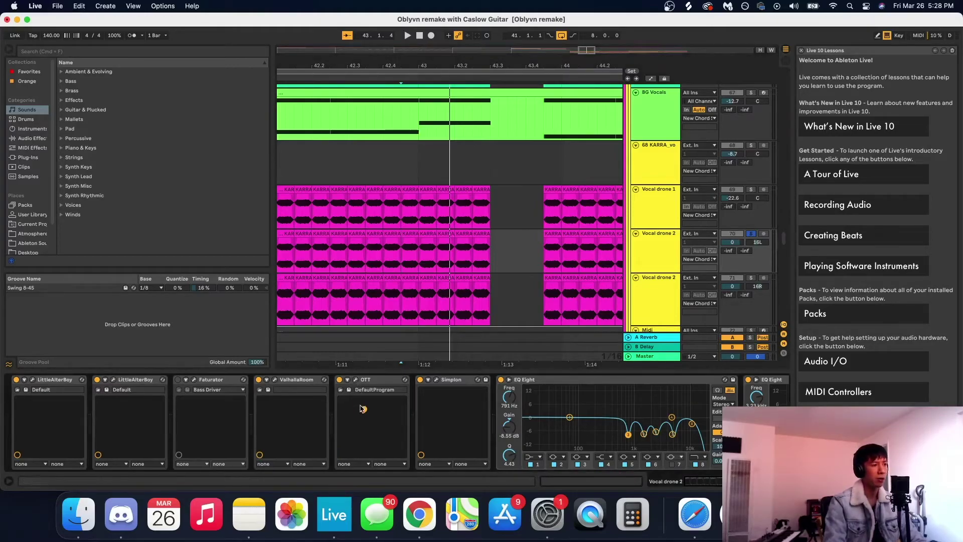
{"action": "left_click", "coordinate": [356, 380]}
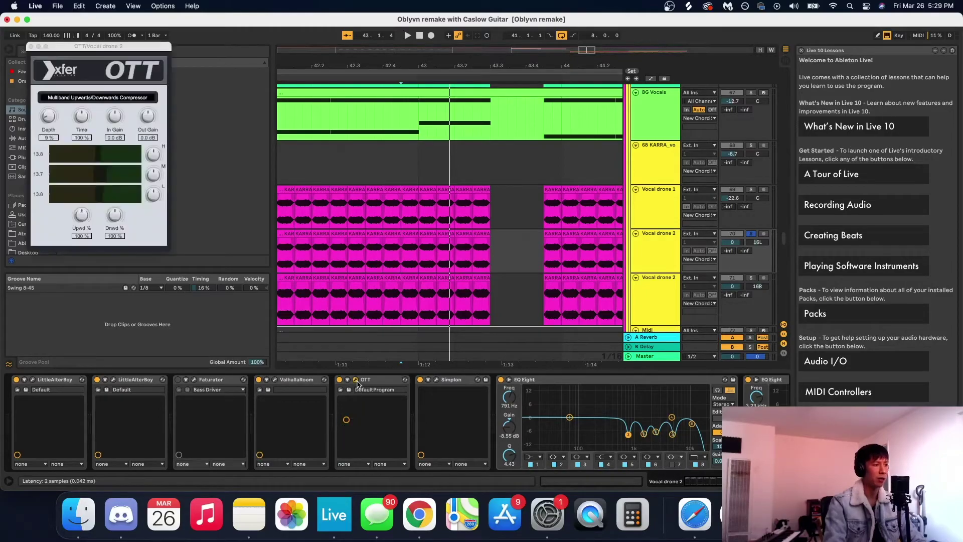
{"action": "left_click", "coordinate": [31, 47]}
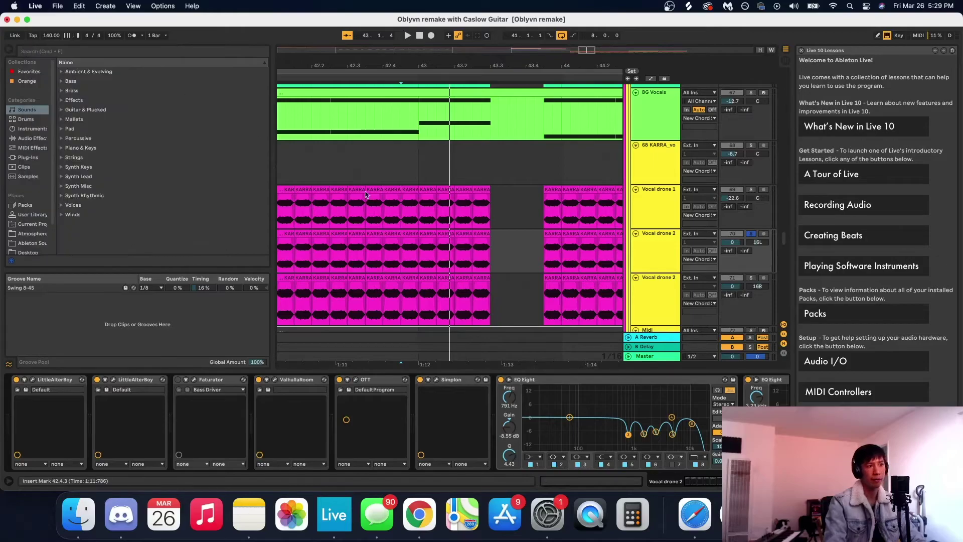
Step: Examine the Simplon filter on the upper Vocal drone 2 track, auditioning Filter 1 in BP mode and back in HP mode during playback
{"action": "left_click", "coordinate": [436, 380]}
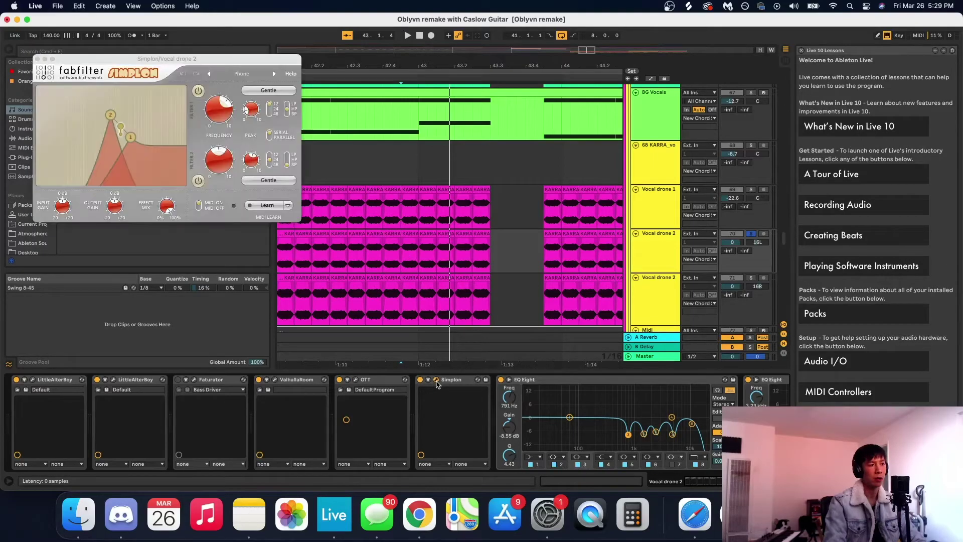
{"action": "left_click_drag", "start_coordinate": [212, 56], "coordinate": [282, 113]}
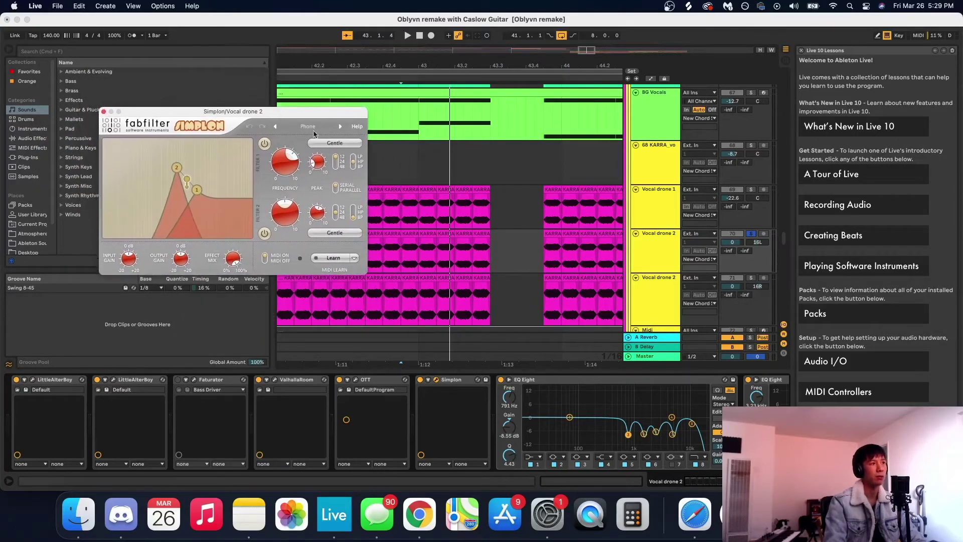
{"action": "left_click", "coordinate": [353, 166]}
{"action": "key", "text": "space"}
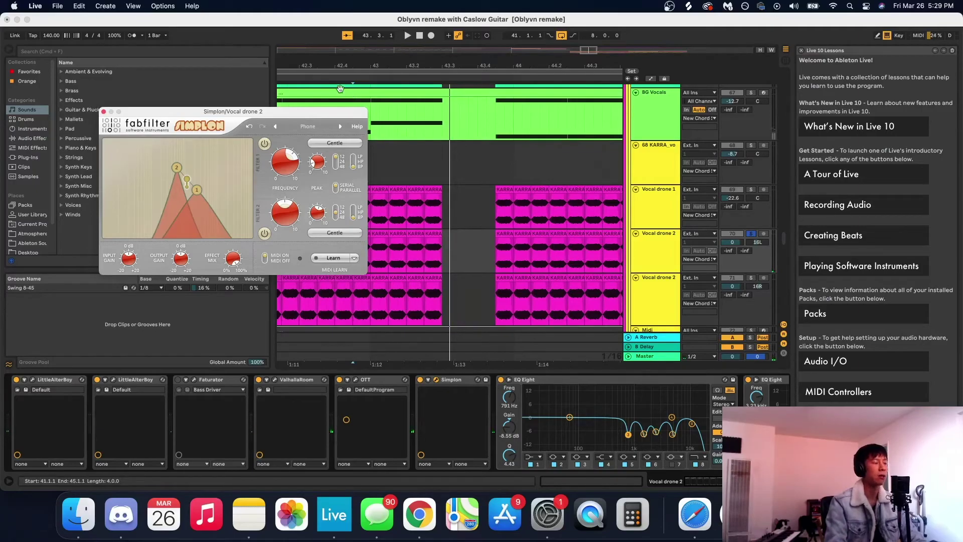
{"action": "left_click", "coordinate": [355, 160]}
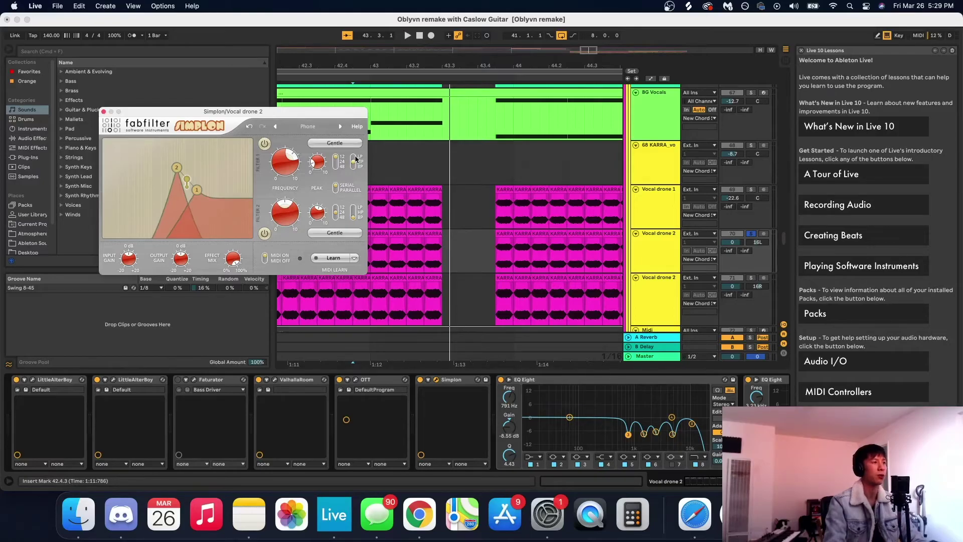
{"action": "key", "text": "space"}
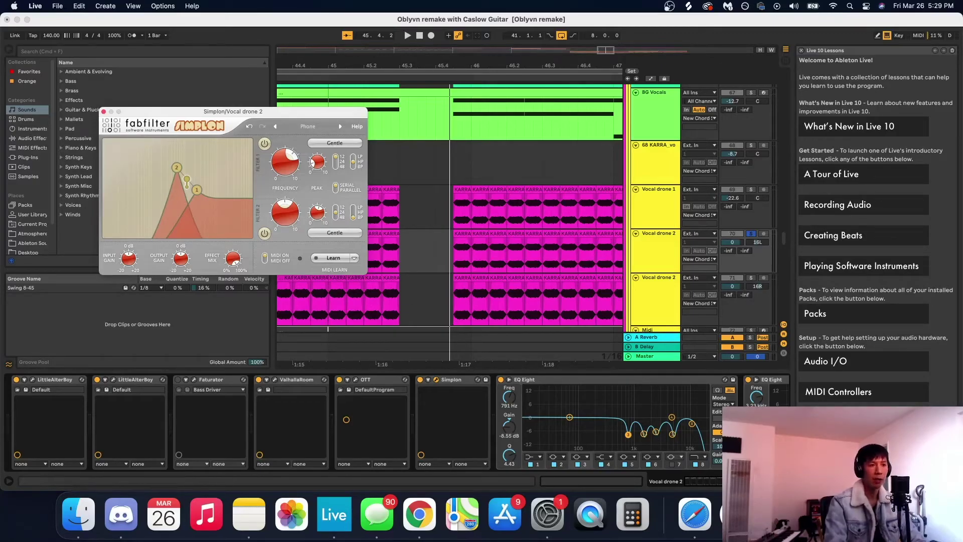
Step: Play the upper Vocal drone 2 track and examine its two EQ Eights, Utility and VC 76 compressor settings
{"action": "scroll", "coordinate": [396, 422], "scroll_direction": "right", "scroll_amount": 10}
{"action": "scroll", "coordinate": [396, 422], "scroll_direction": "left", "scroll_amount": 10}
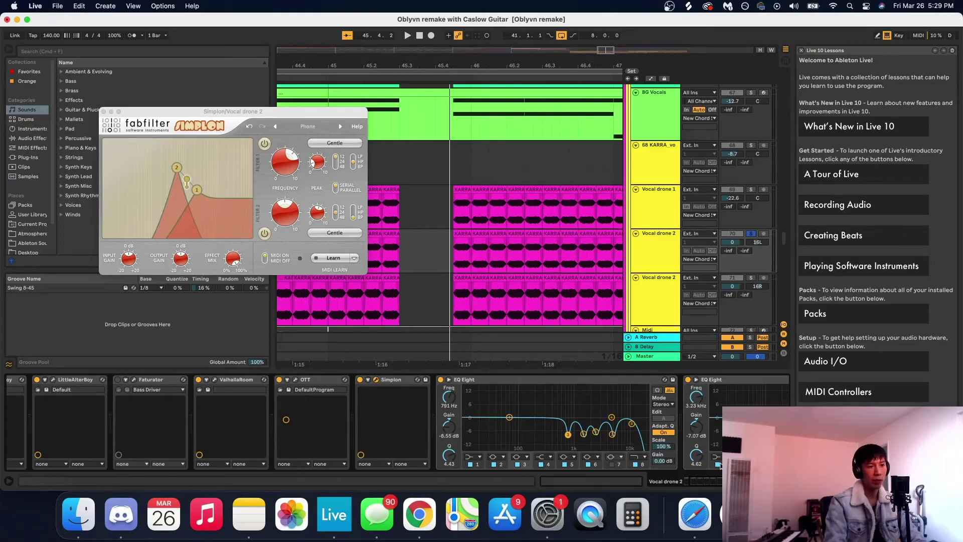
{"action": "scroll", "coordinate": [365, 422], "scroll_direction": "left", "scroll_amount": 3}
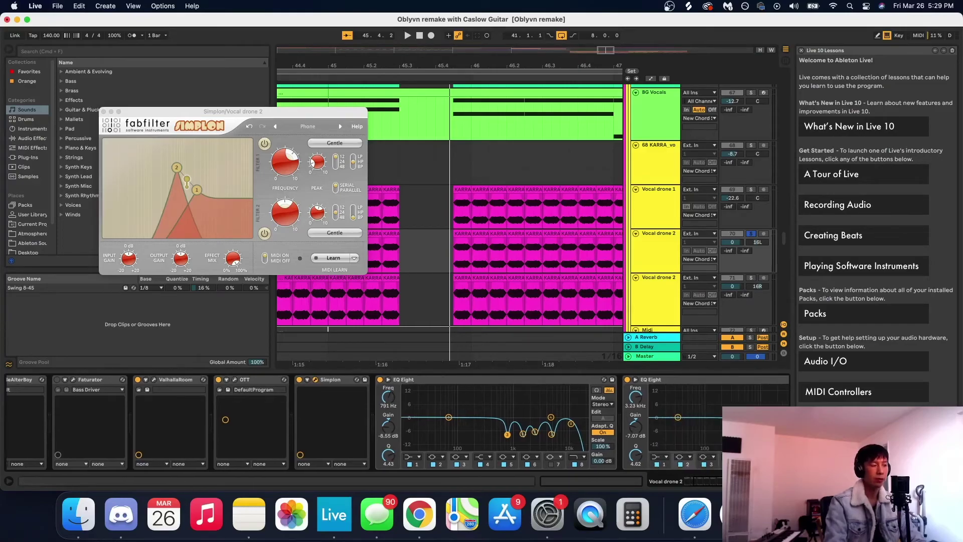
{"action": "key", "text": "space"}
{"action": "scroll", "coordinate": [717, 452], "scroll_direction": "right", "scroll_amount": 10}
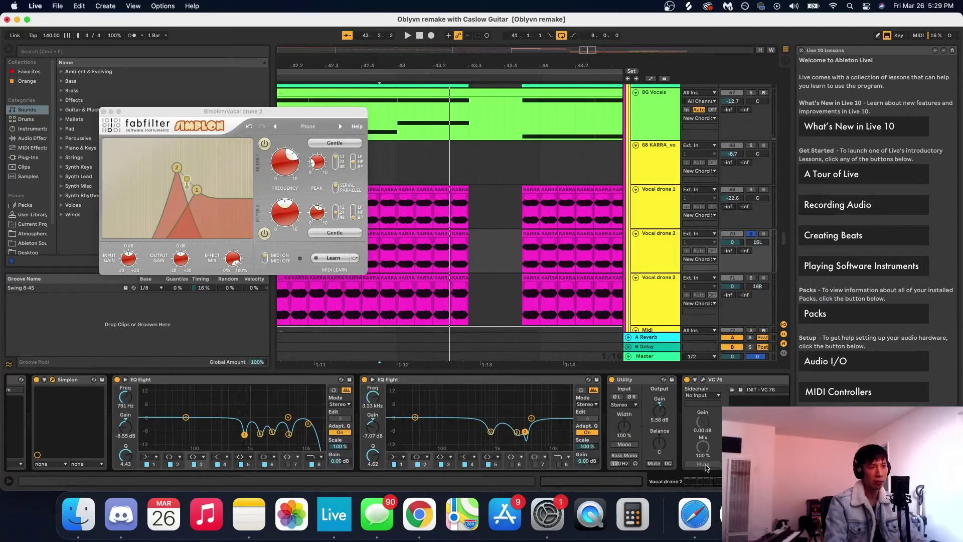
{"action": "scroll", "coordinate": [692, 449], "scroll_direction": "right", "scroll_amount": 3}
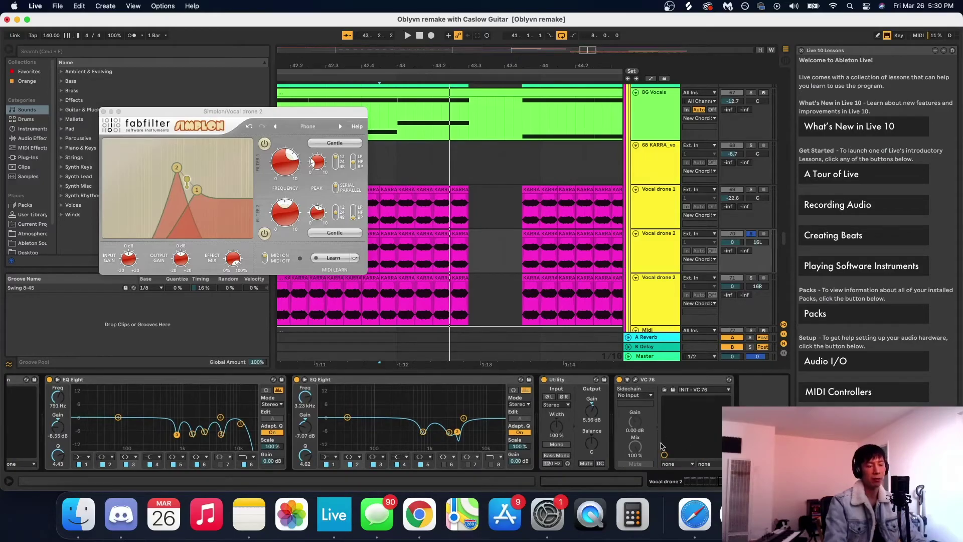
{"action": "left_click", "coordinate": [636, 381]}
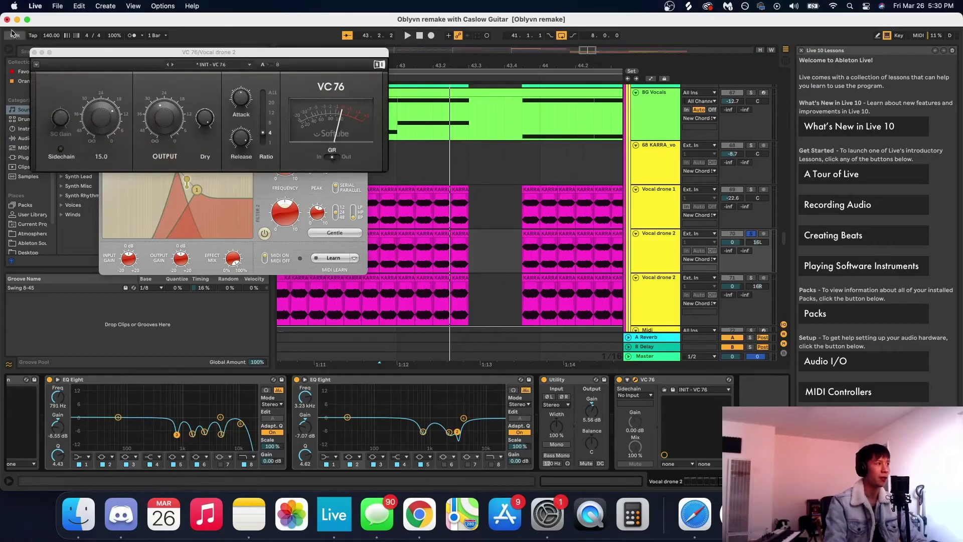
Step: Show the lower Vocal drone 2 track's device chain, and move on to the brown Midi track below the vocal drones
{"action": "left_click", "coordinate": [658, 287]}
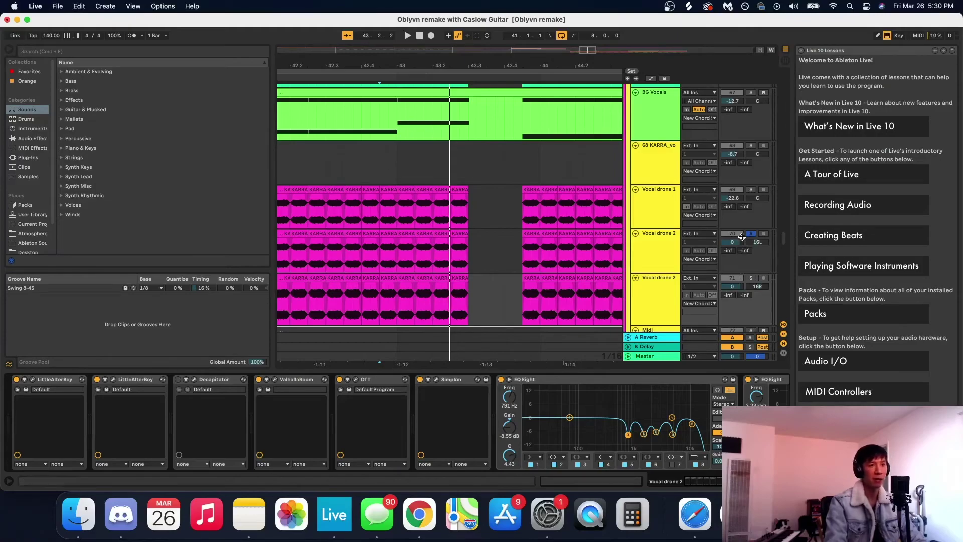
{"action": "left_click", "coordinate": [504, 262]}
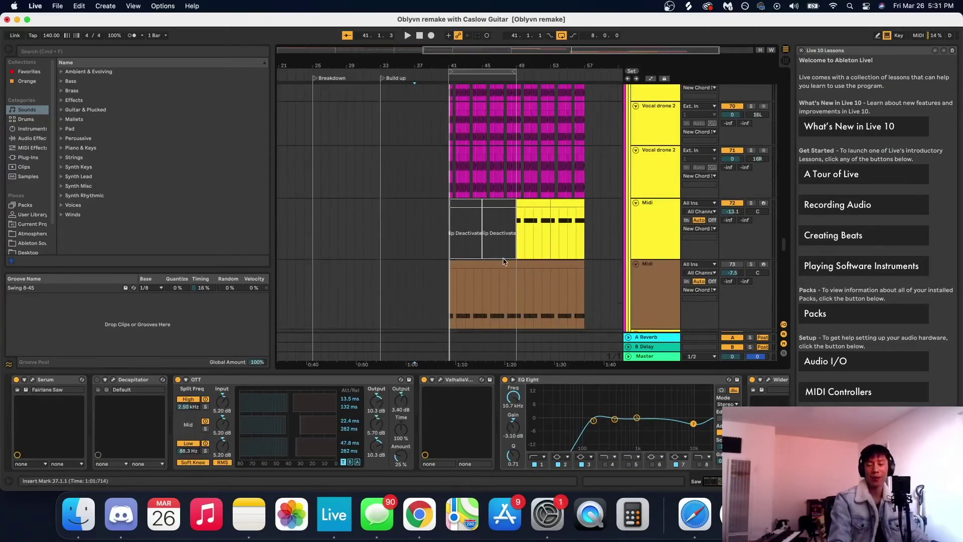